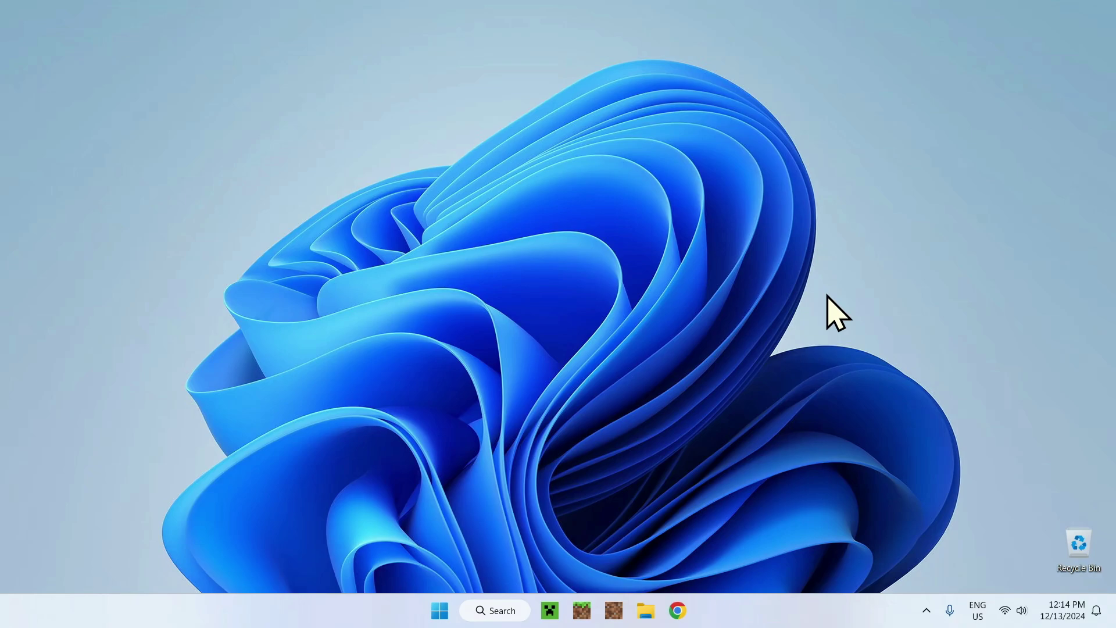
Open Chrome, search Google for "Modrinth" and go to the Modrinth website
left_click(677, 609)
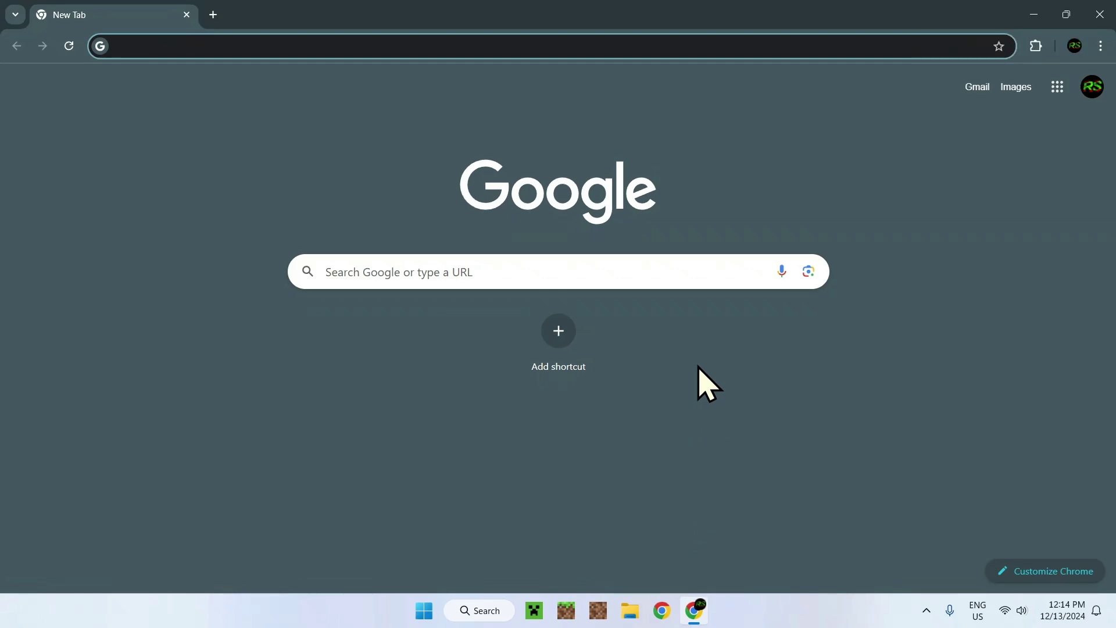
left_click(638, 271)
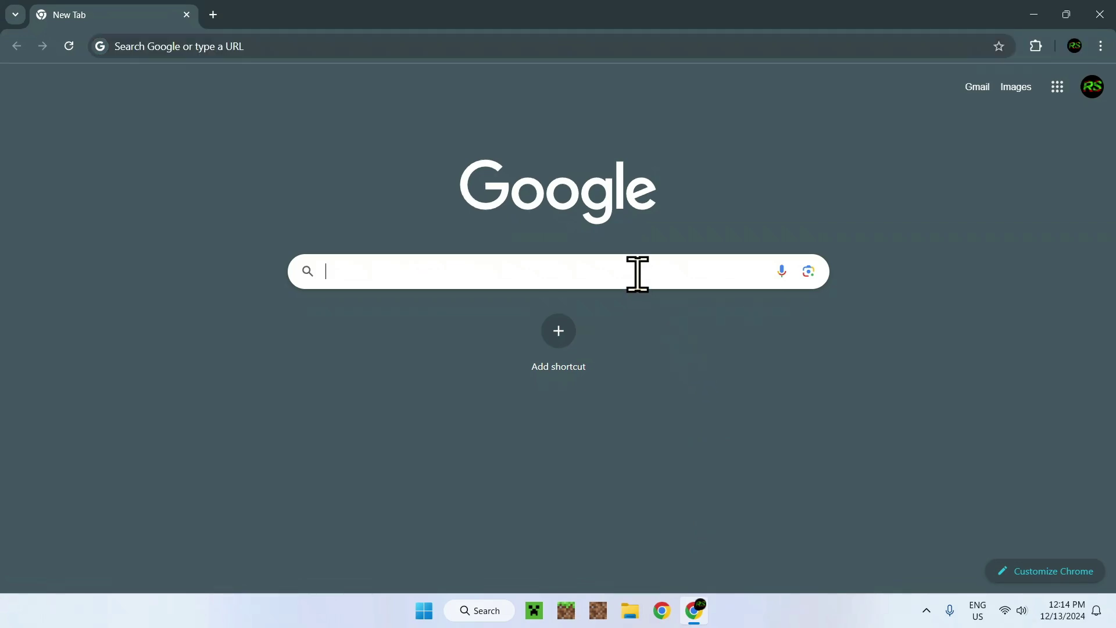
type("Modrinth")
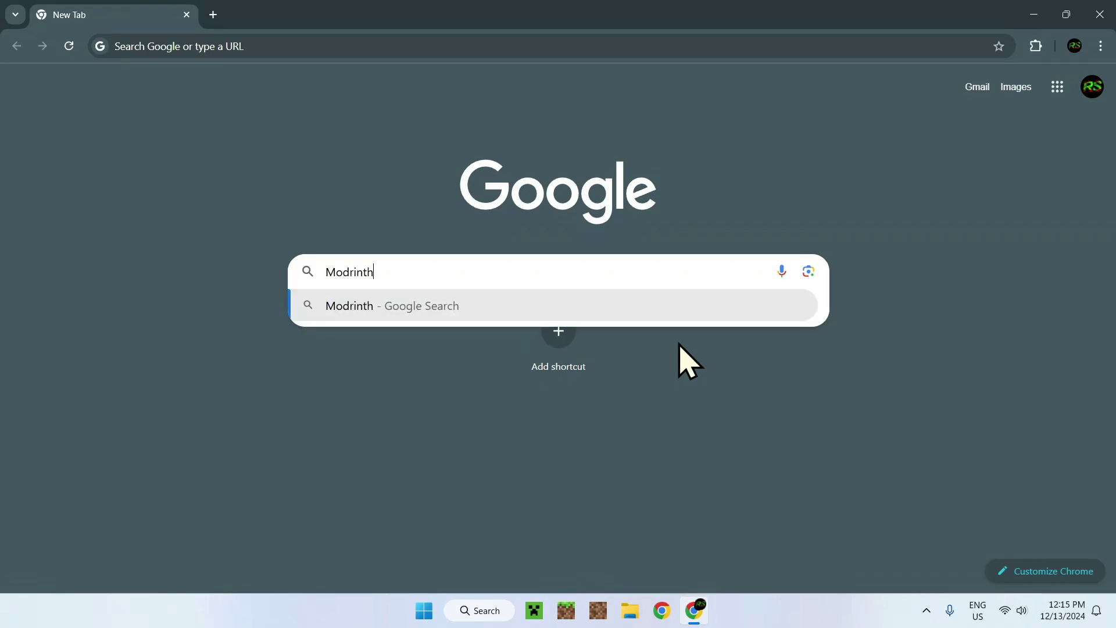
key("Return")
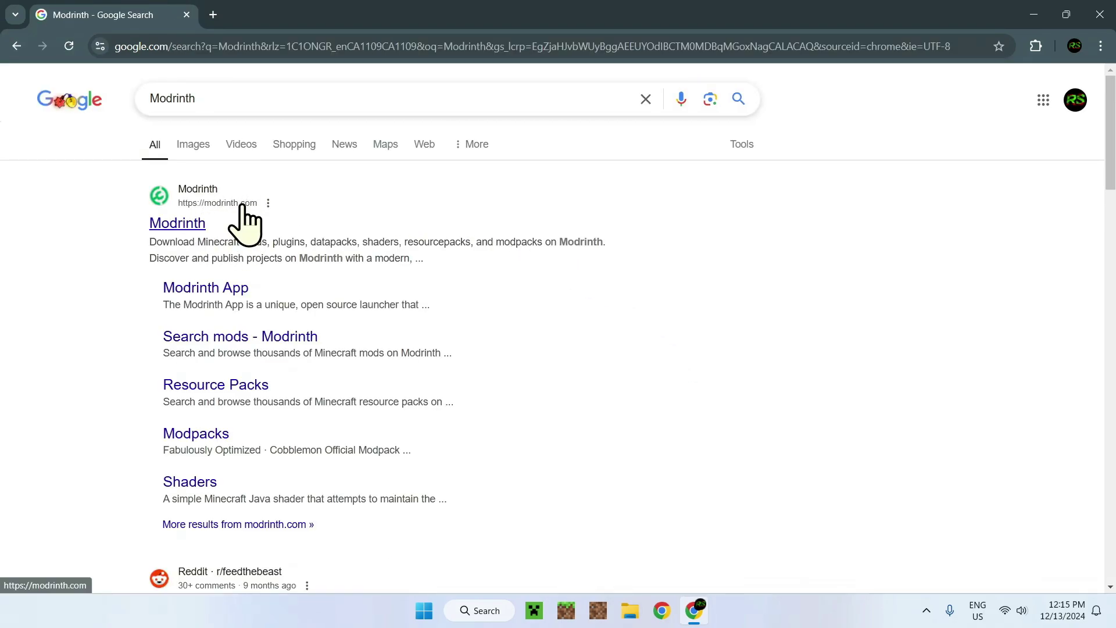
left_click(175, 226)
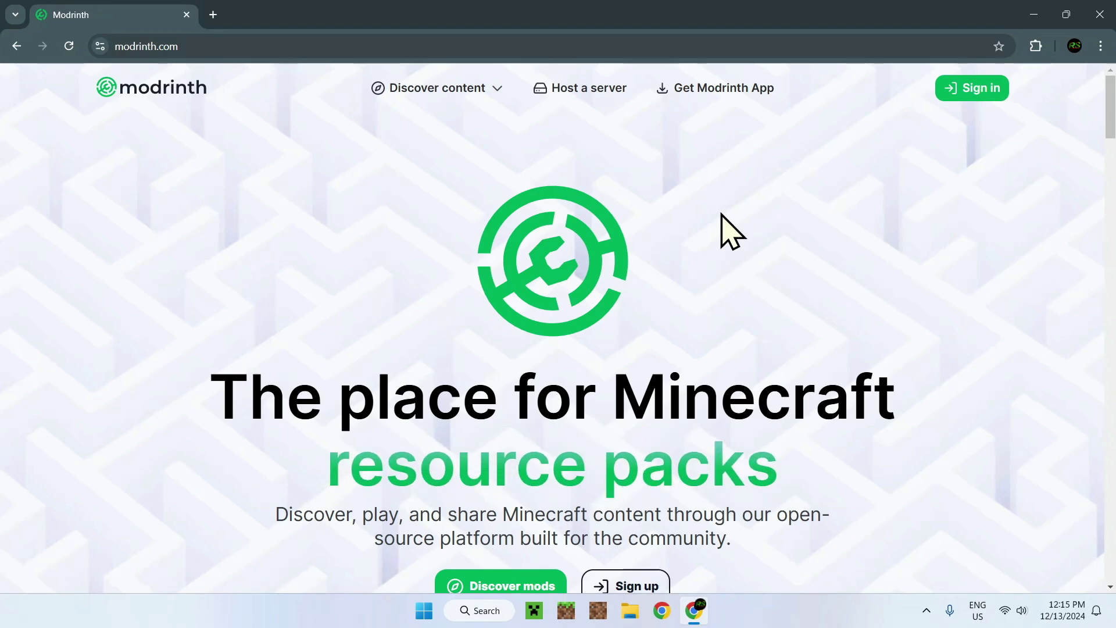
Browse Modrinth's shaders and open the Rethinking Voxels project page
left_click(452, 95)
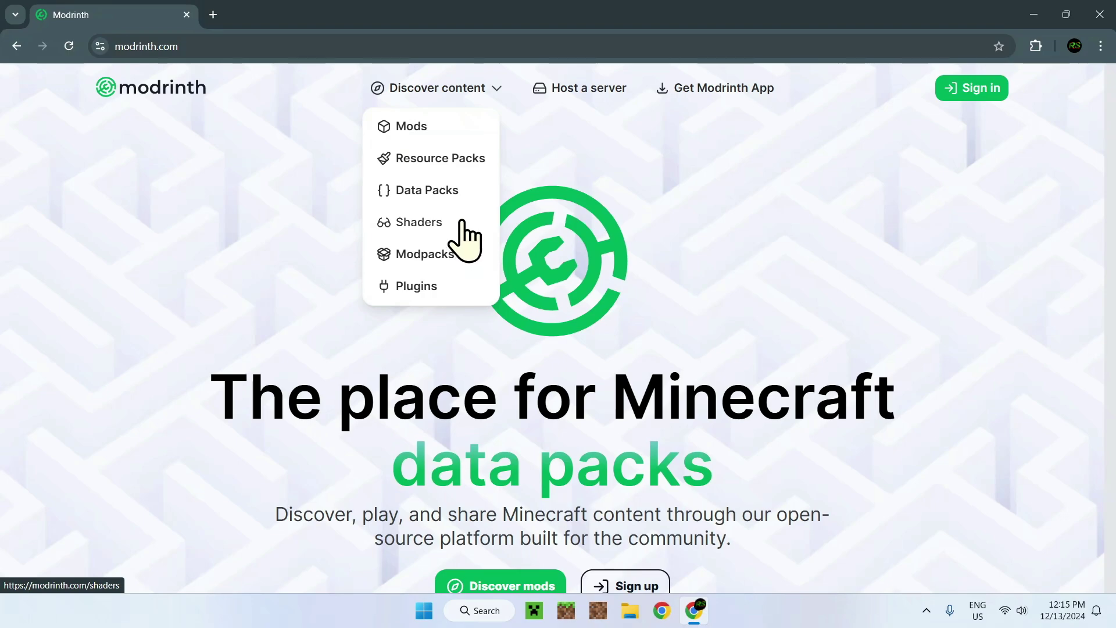
left_click(463, 238)
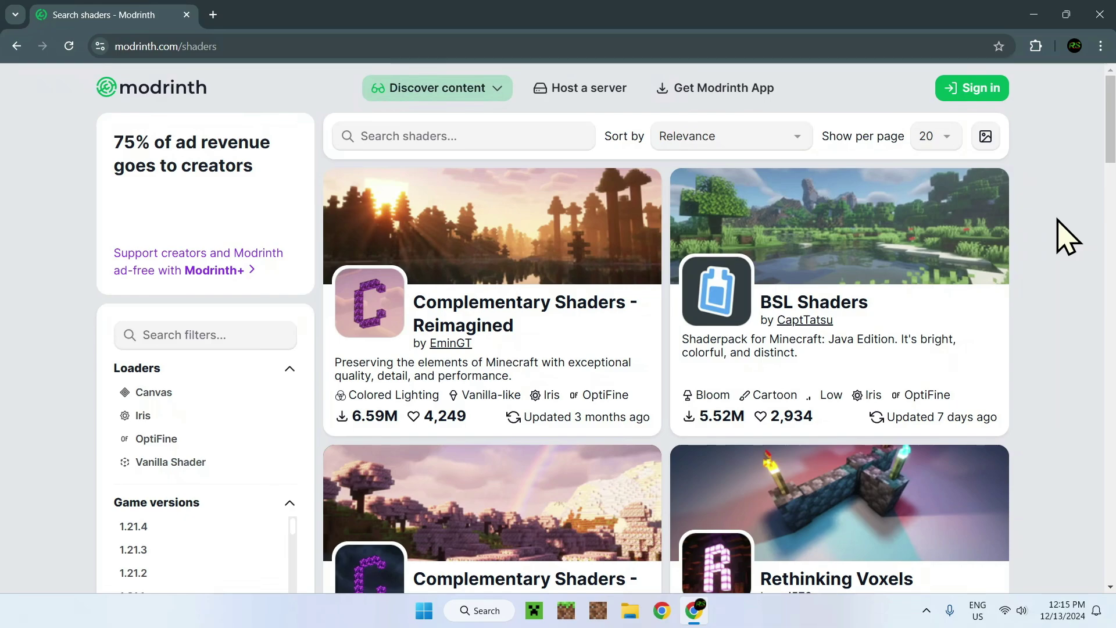
scroll(1068, 238, "down", 3)
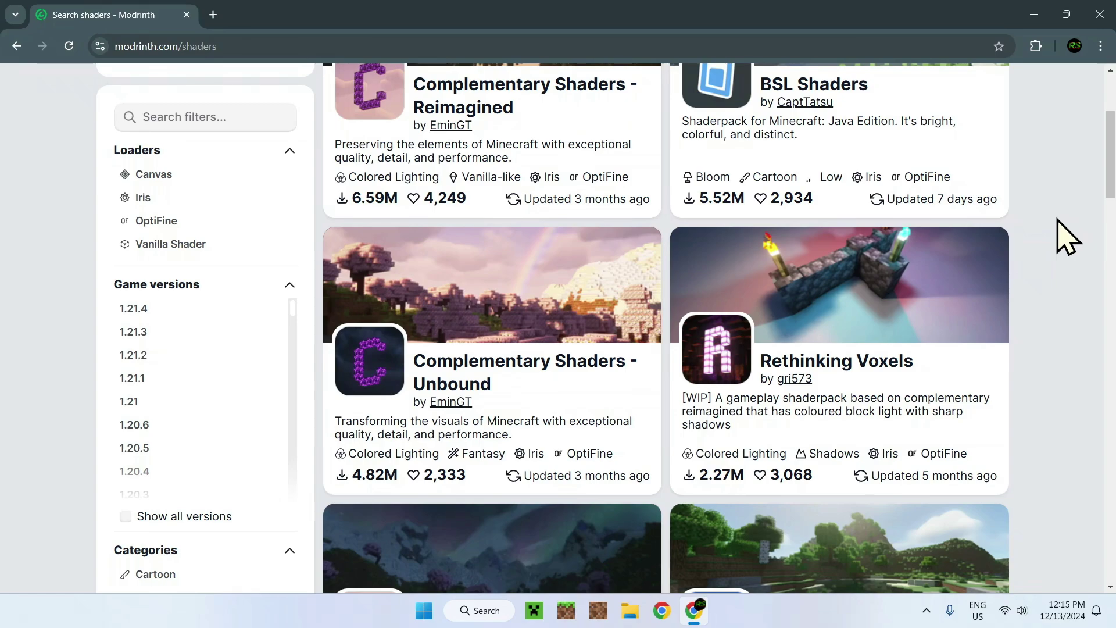
left_click(825, 363)
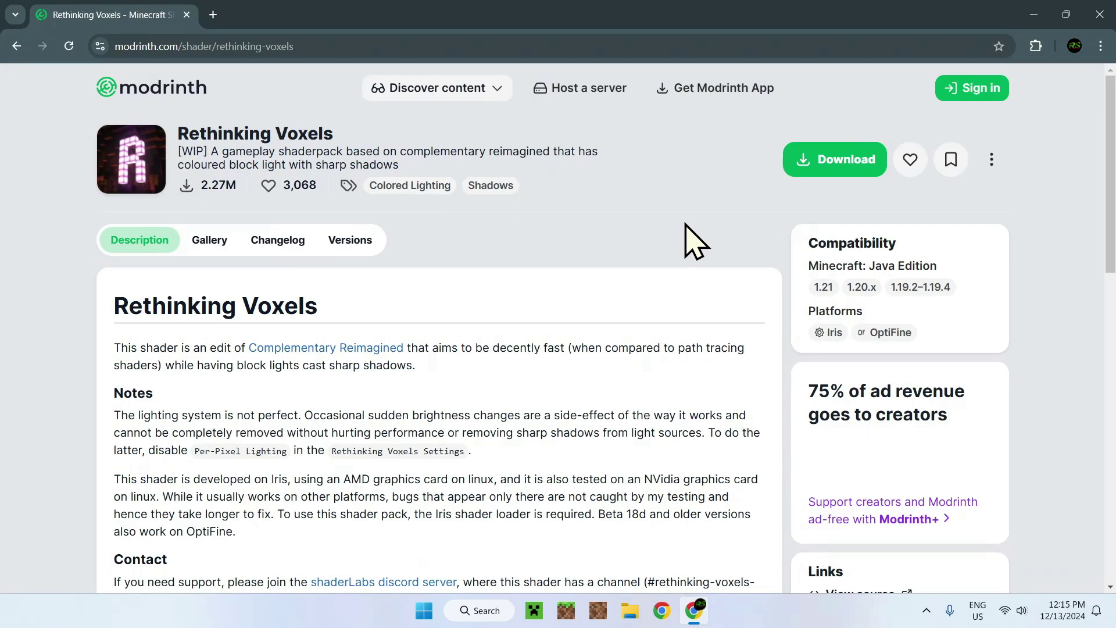
Download version r0.1-beta5 of Rethinking Voxels from its list of versions
left_click(349, 239)
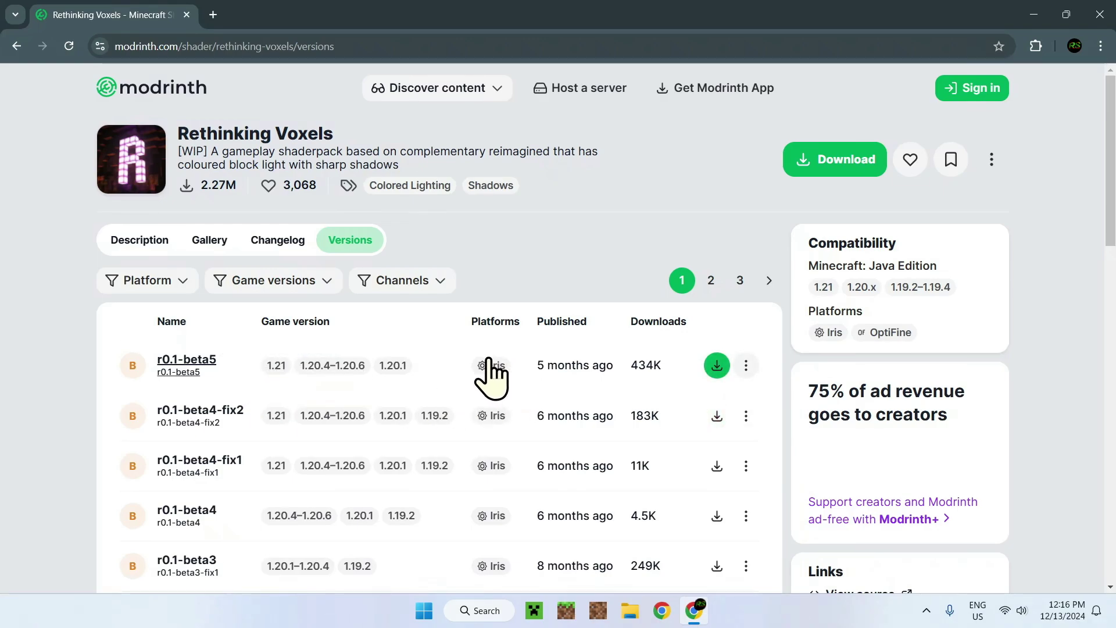
left_click(718, 366)
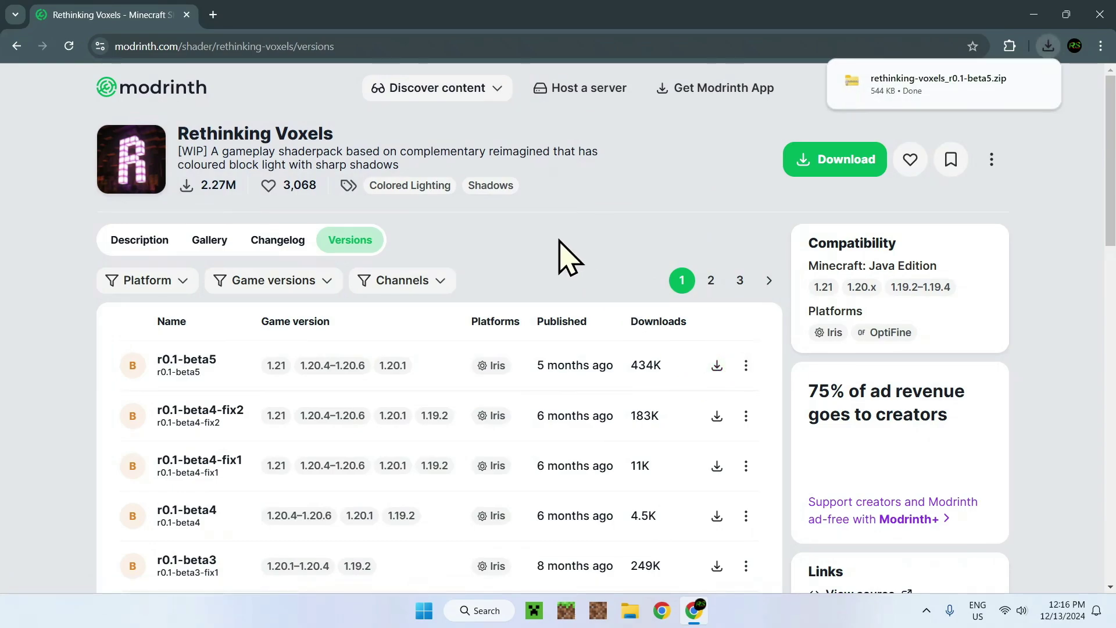
mouse_move(892, 91)
Search Google for "Iris Minecraft" in a new tab and open the Iris Shaders website
left_click(215, 16)
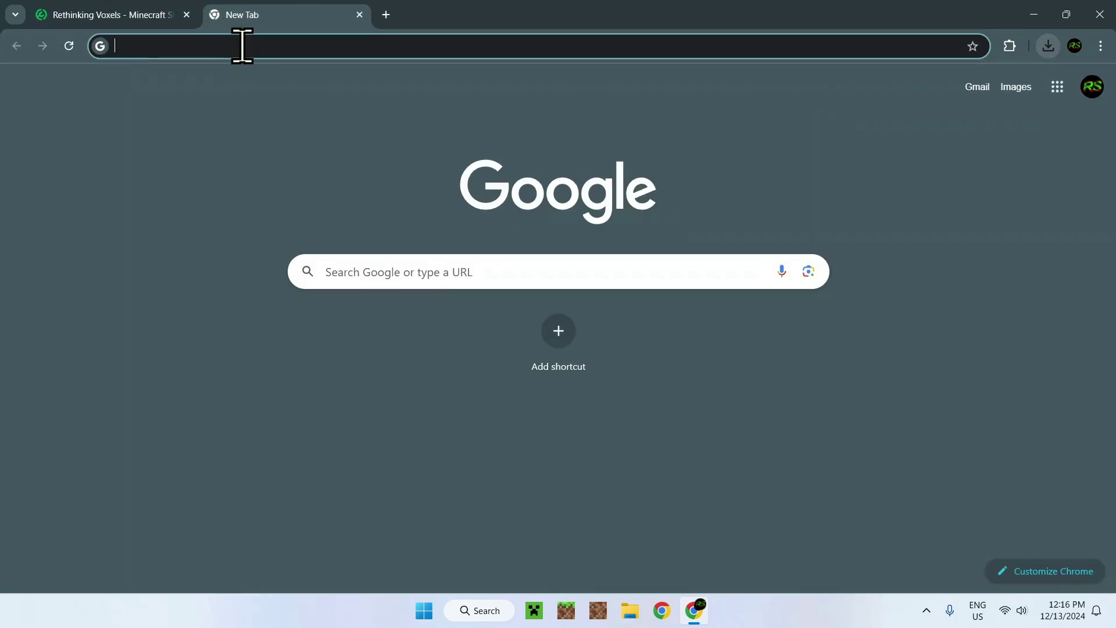
left_click(388, 269)
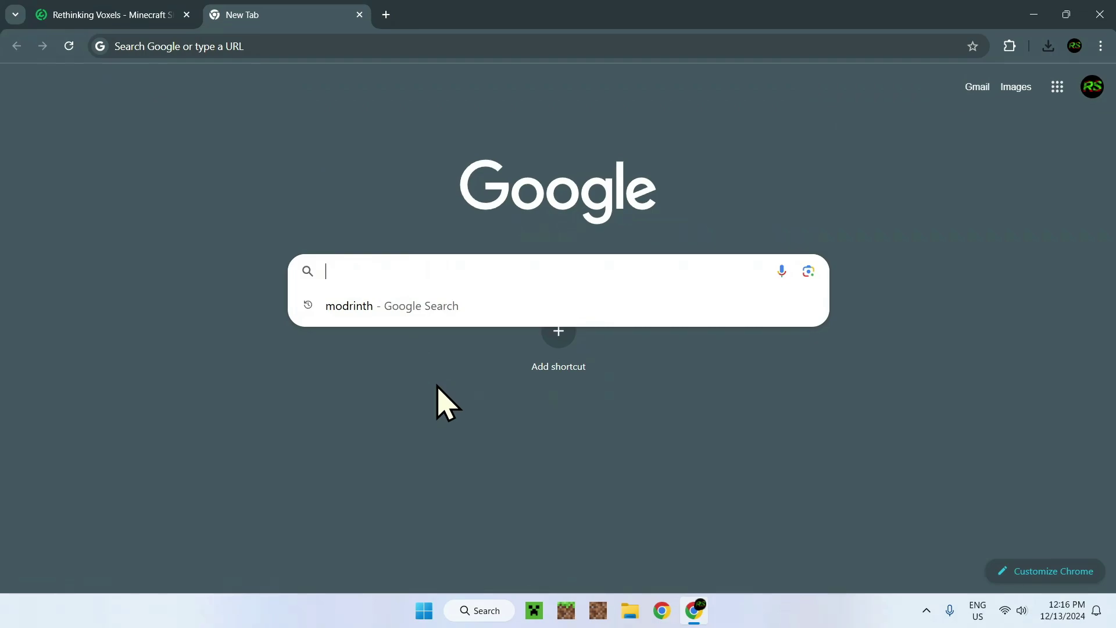
type("Iris ")
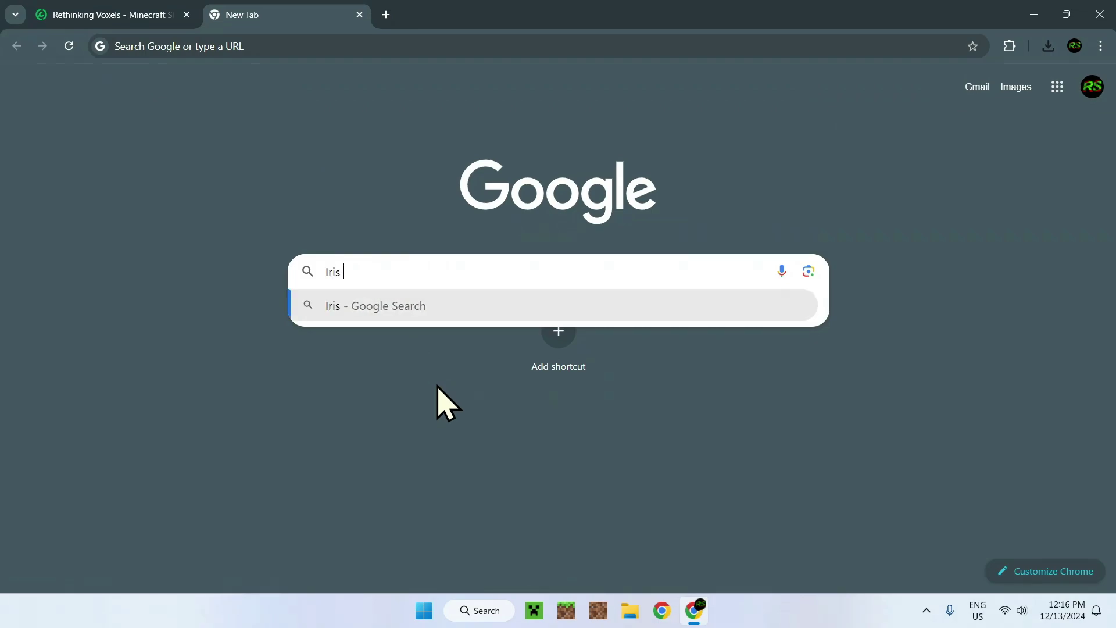
type("Minecraft")
key("Return")
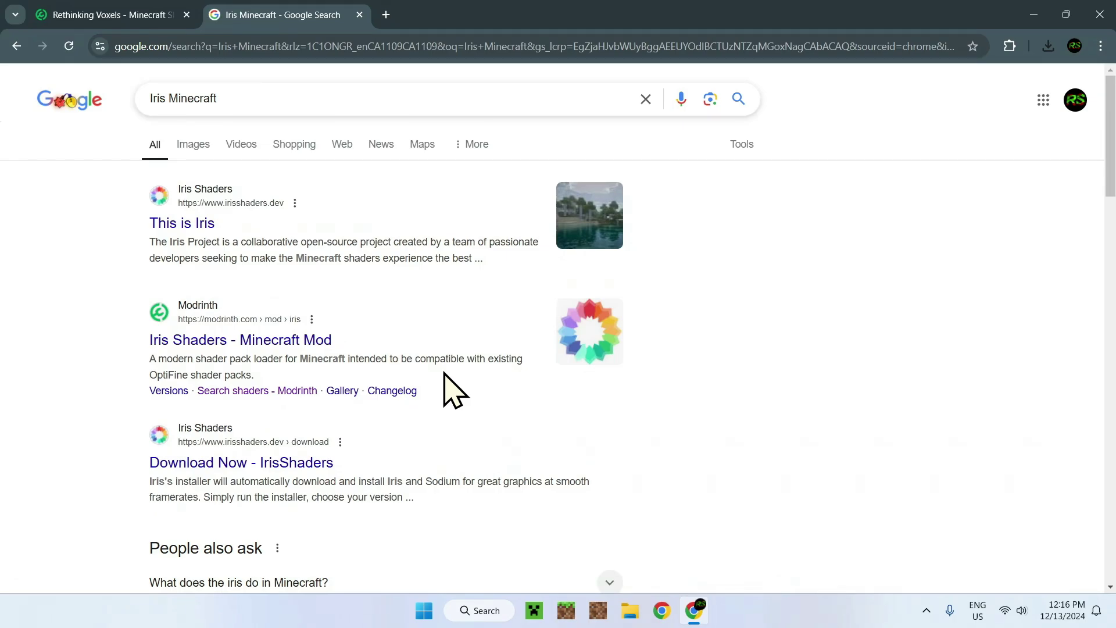
left_click(189, 225)
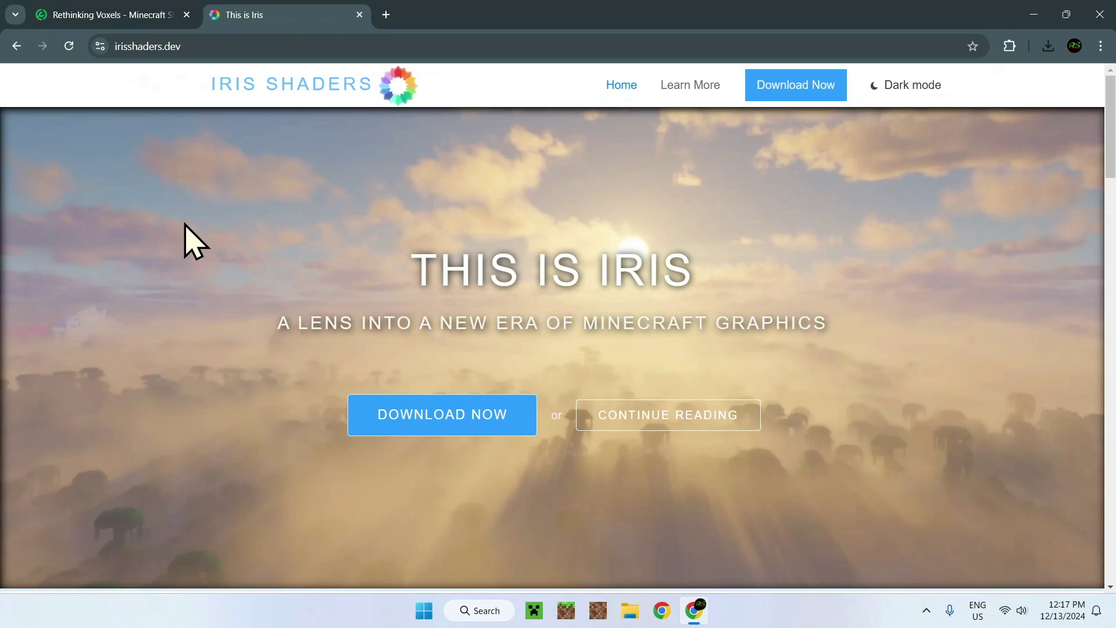
Download the Iris installer as a universal JAR from the Iris Shaders download page
left_click(430, 428)
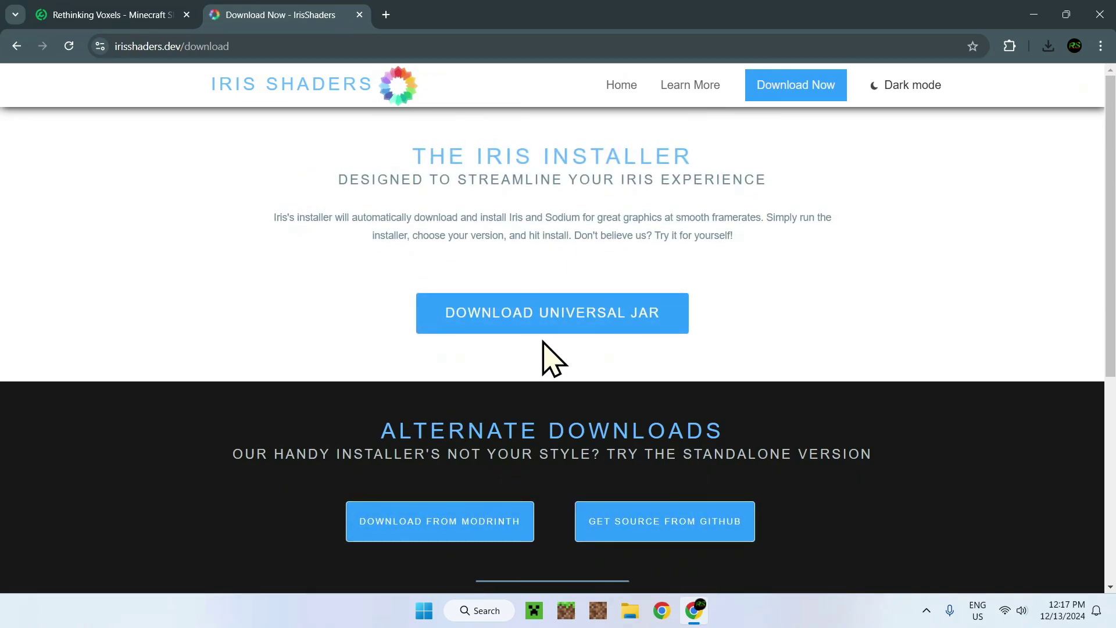
left_click(549, 332)
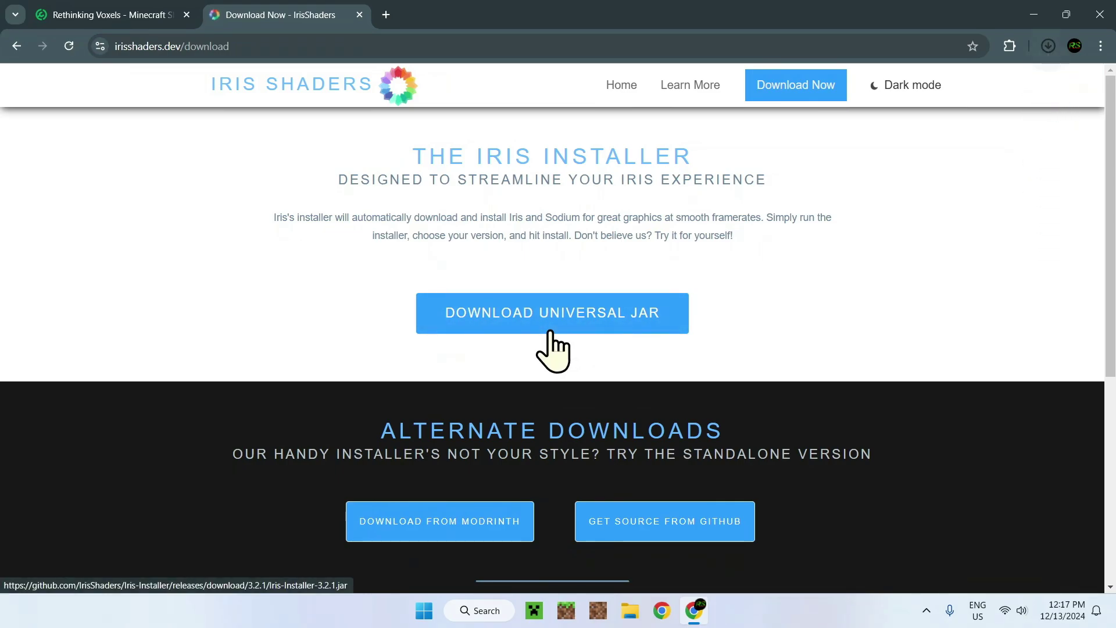
mouse_move(954, 85)
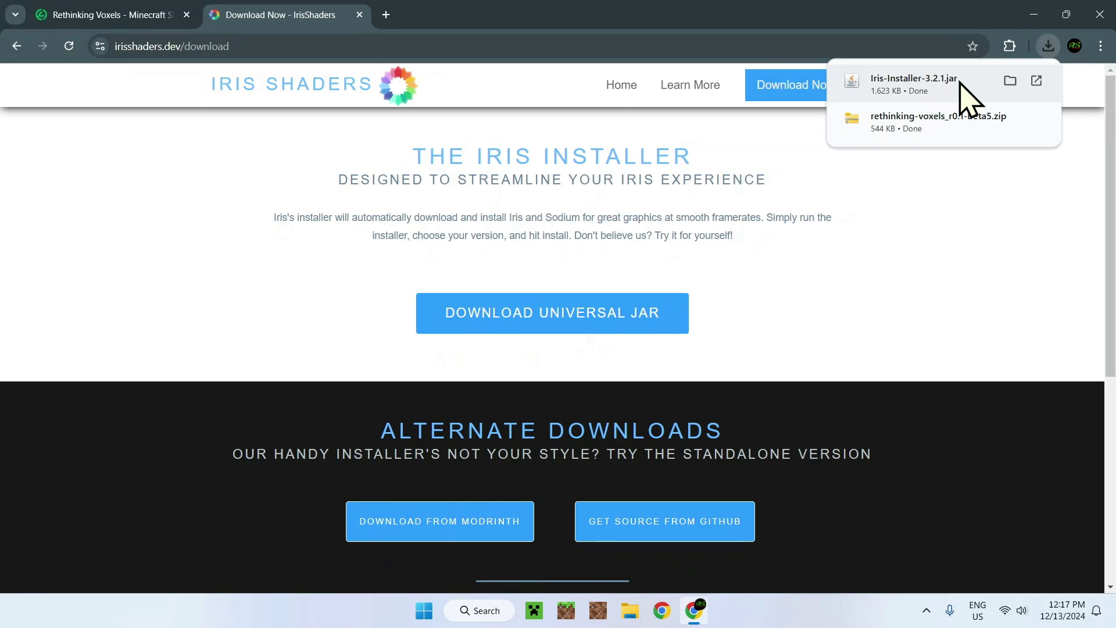
Search Google for "Java For Windows" in a new tab and view the java.com download page, dismissing its pop-up
left_click(385, 16)
left_click(639, 272)
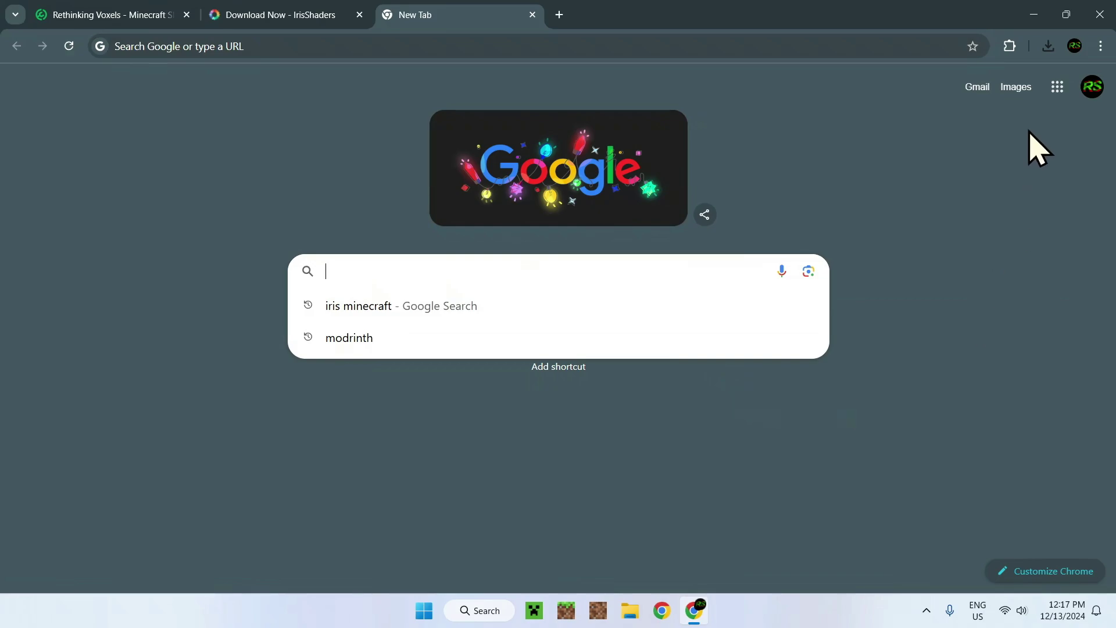
left_click(1048, 46)
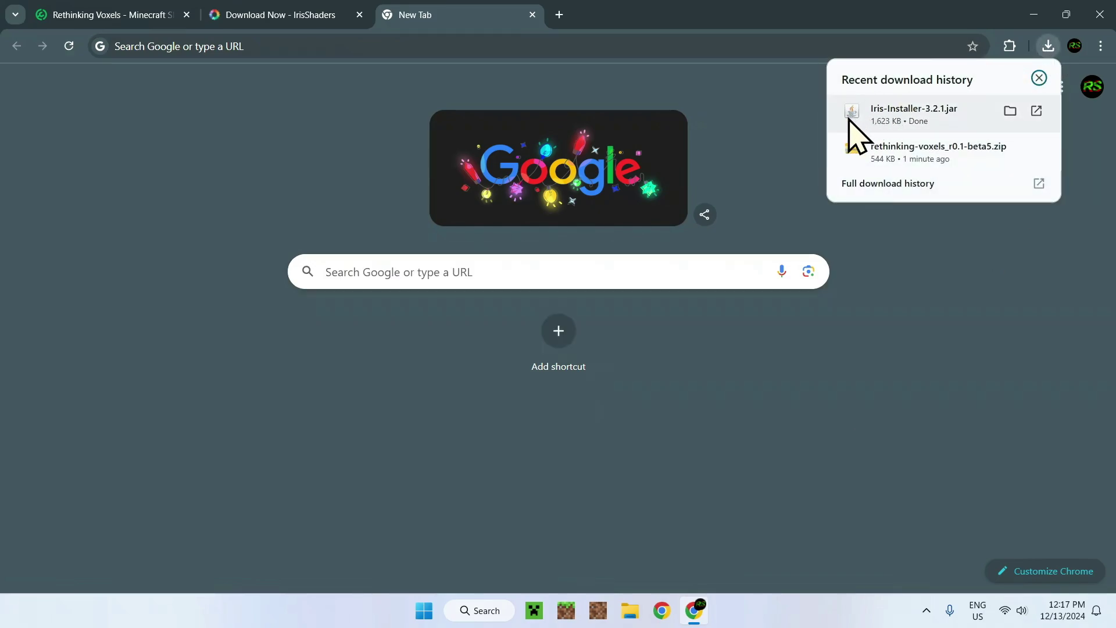
left_click(700, 269)
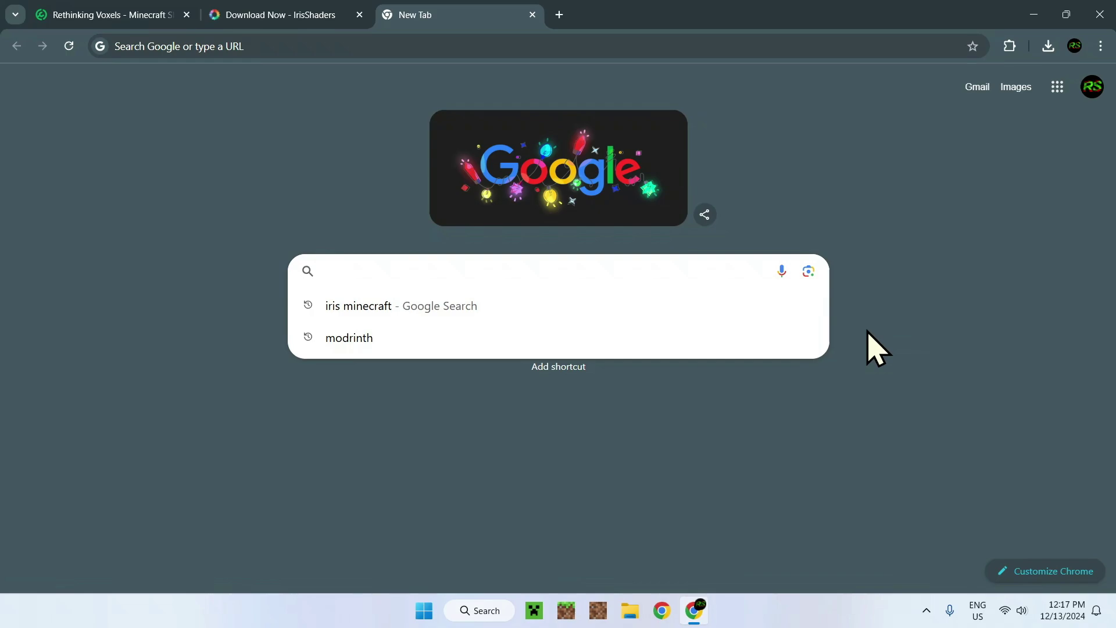
type("Java")
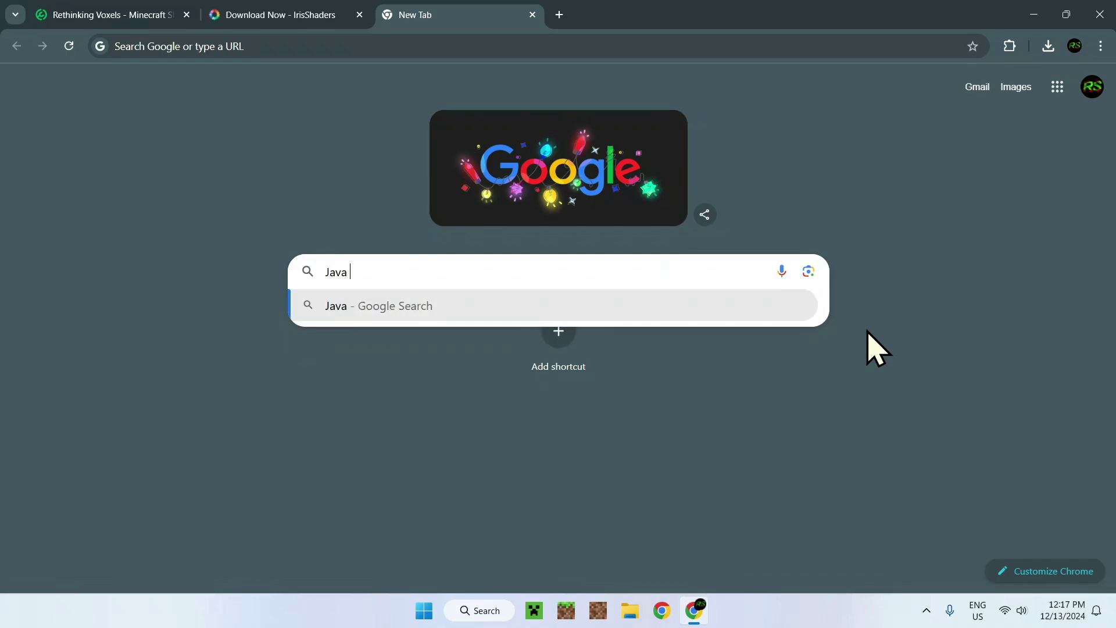
type("For Windows")
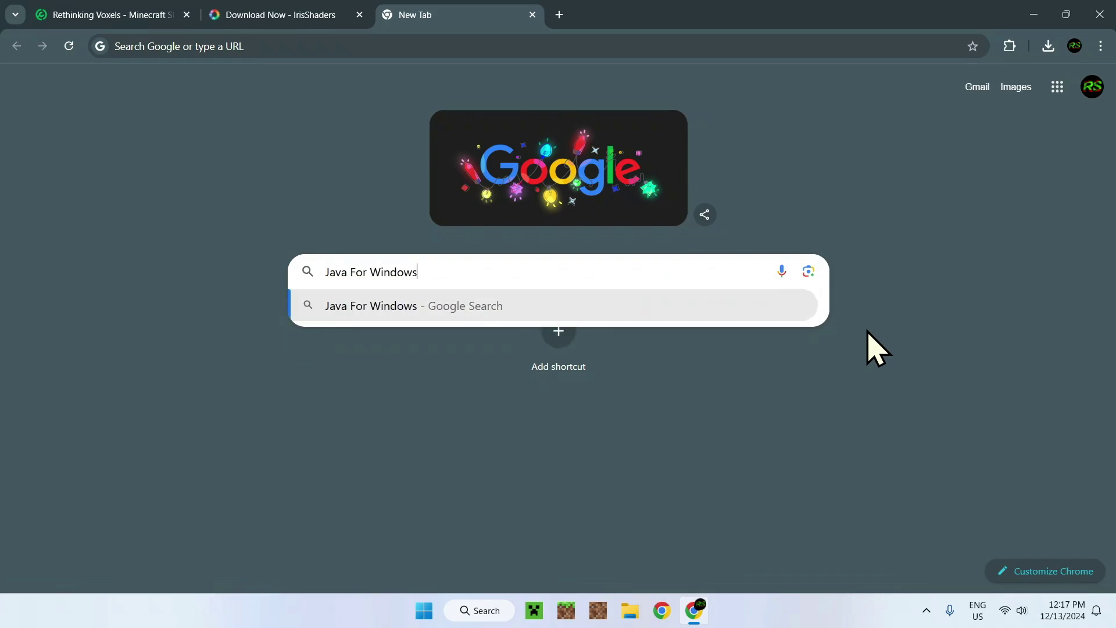
key("Return")
left_click(254, 232)
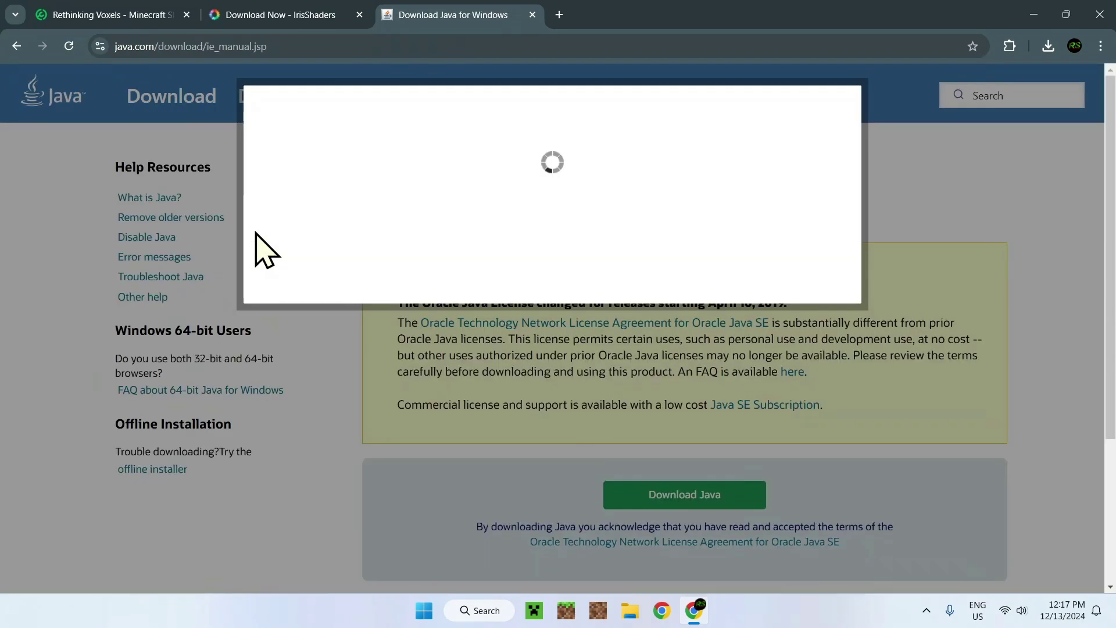
left_click(289, 276)
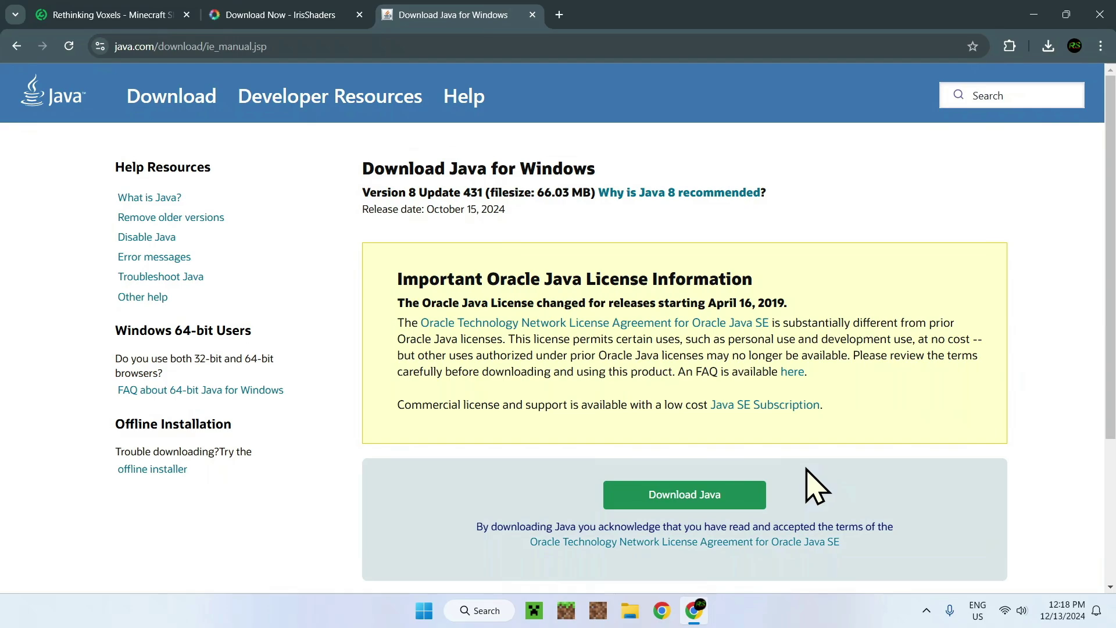
Close the browser and run Iris-Installer-3.2.1.jar from the Downloads folder in File Explorer
left_click(1101, 17)
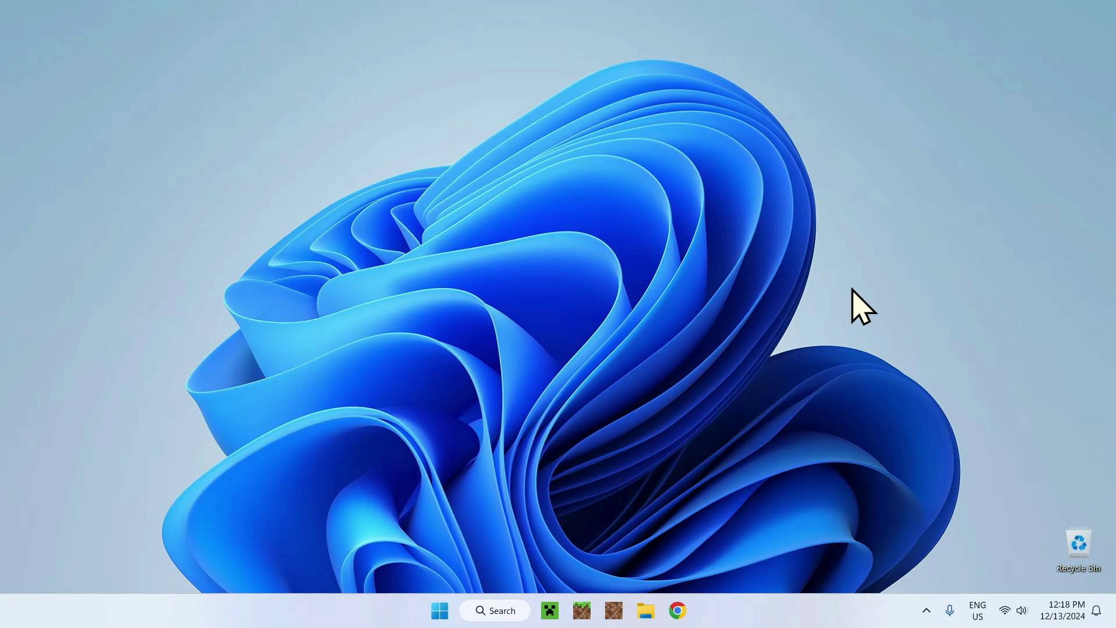
left_click(646, 609)
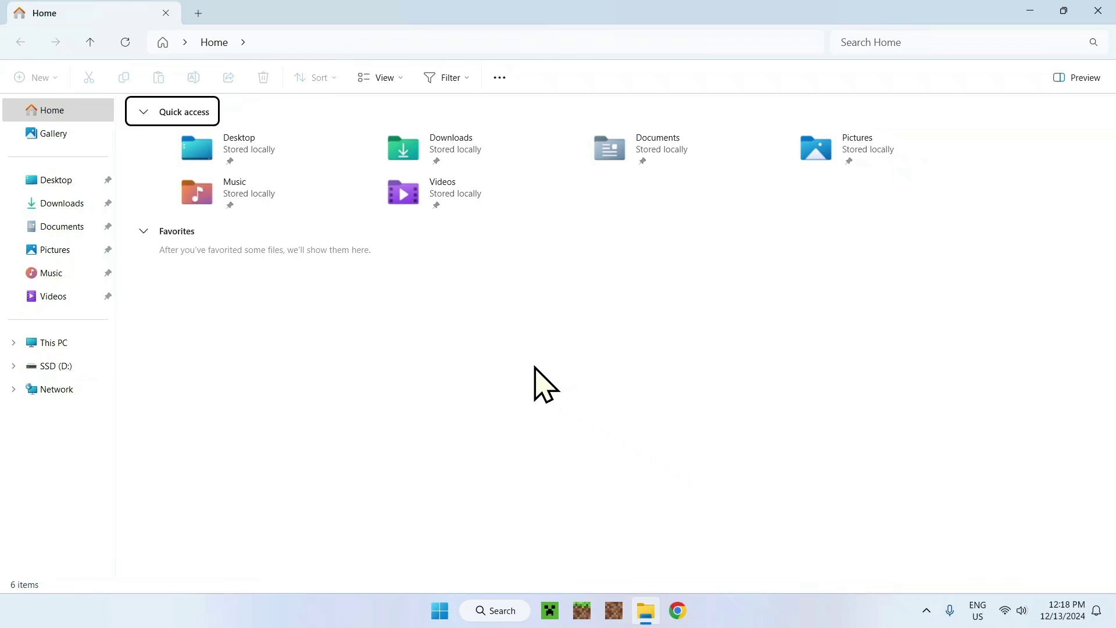
left_click(61, 204)
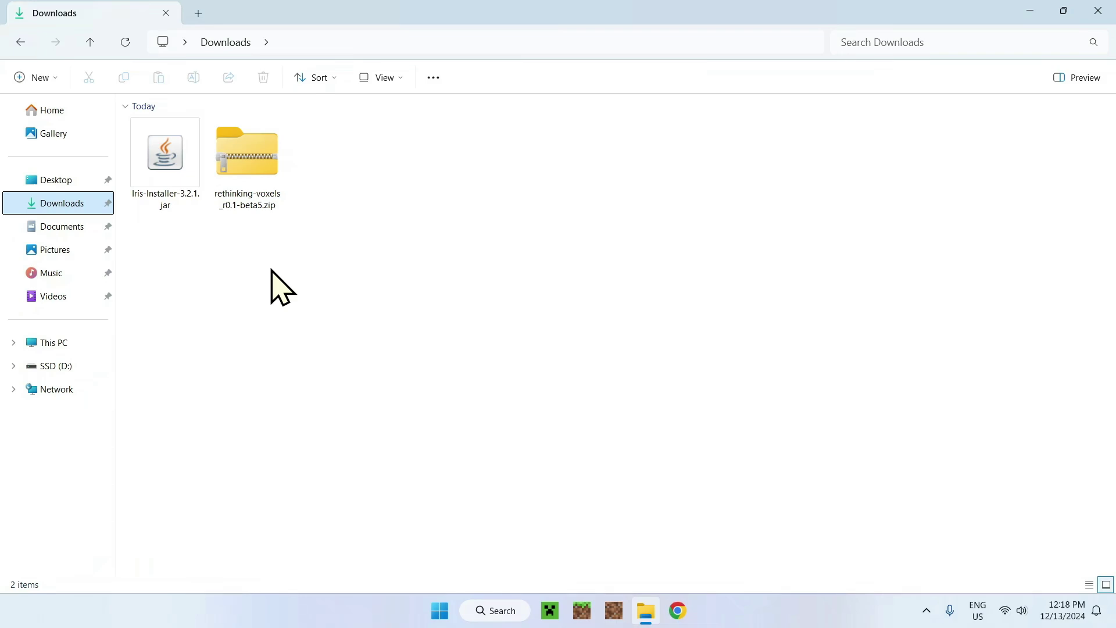
left_click_drag(271, 270, 187, 214)
left_click(281, 295)
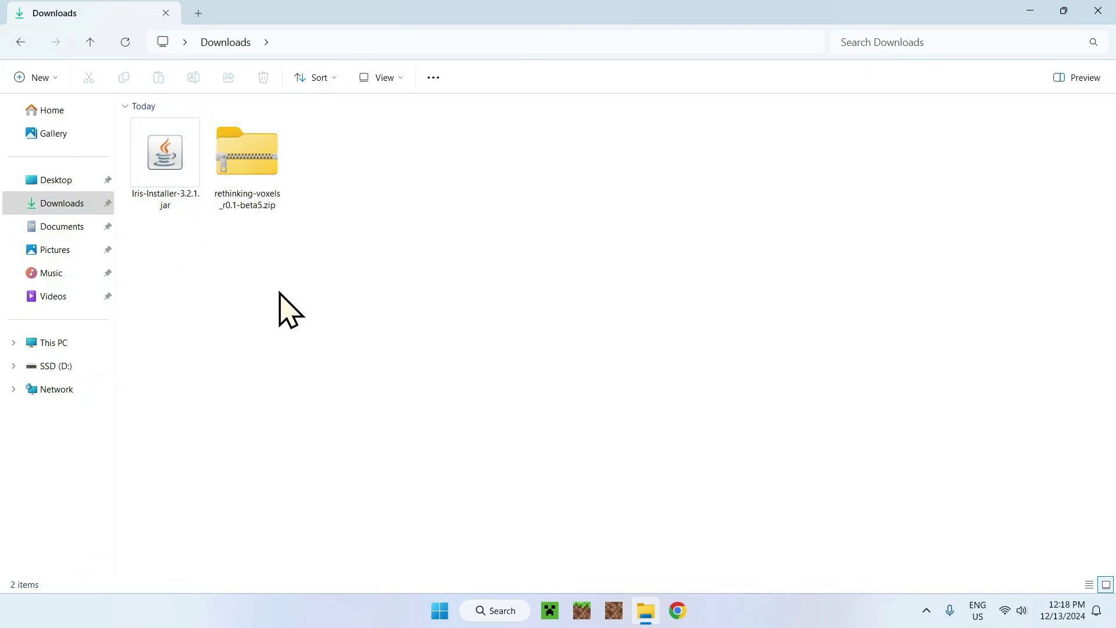
double_click(158, 213)
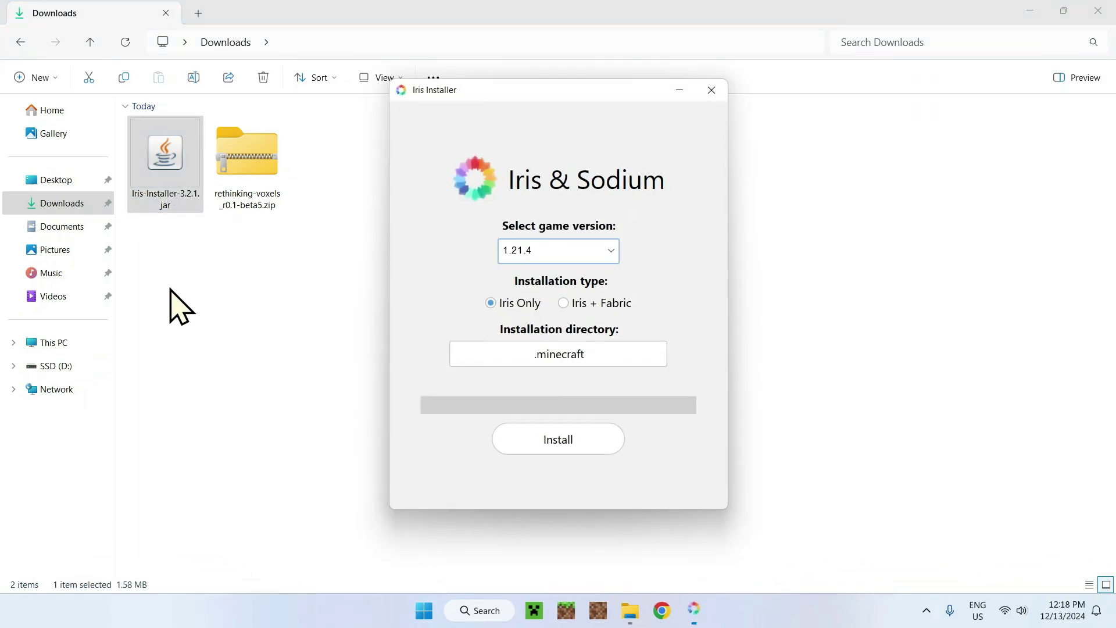
Install Iris Only for game version 1.21.4 into the .minecraft directory and close the installer
mouse_move(487, 90)
left_mouse_down()
mouse_move(570, 50)
mouse_move(486, 70)
left_mouse_up()
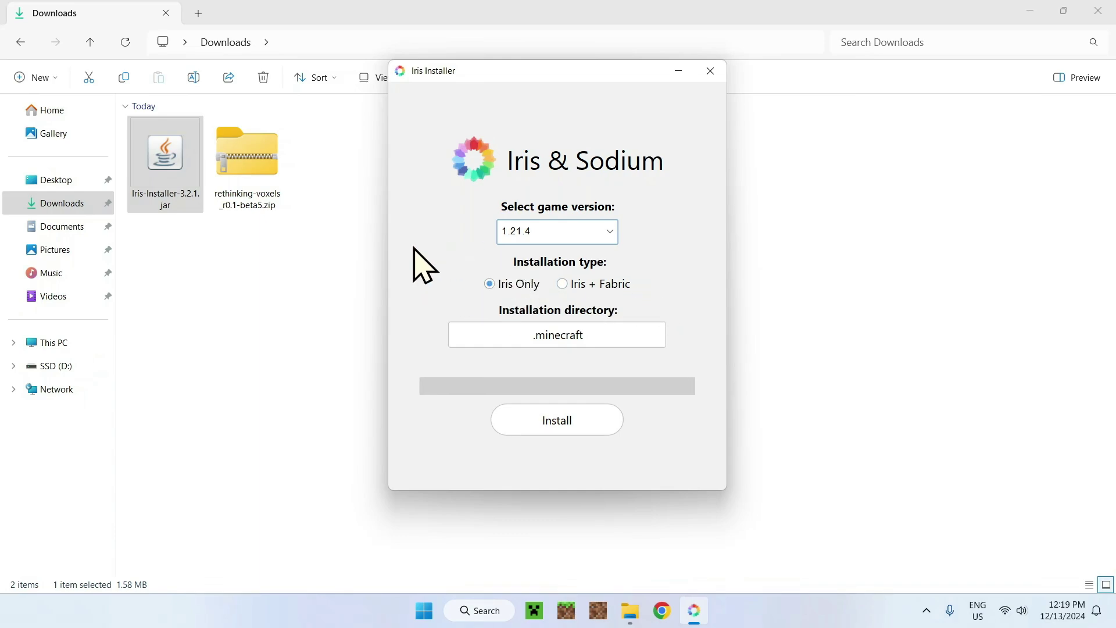
left_click(554, 430)
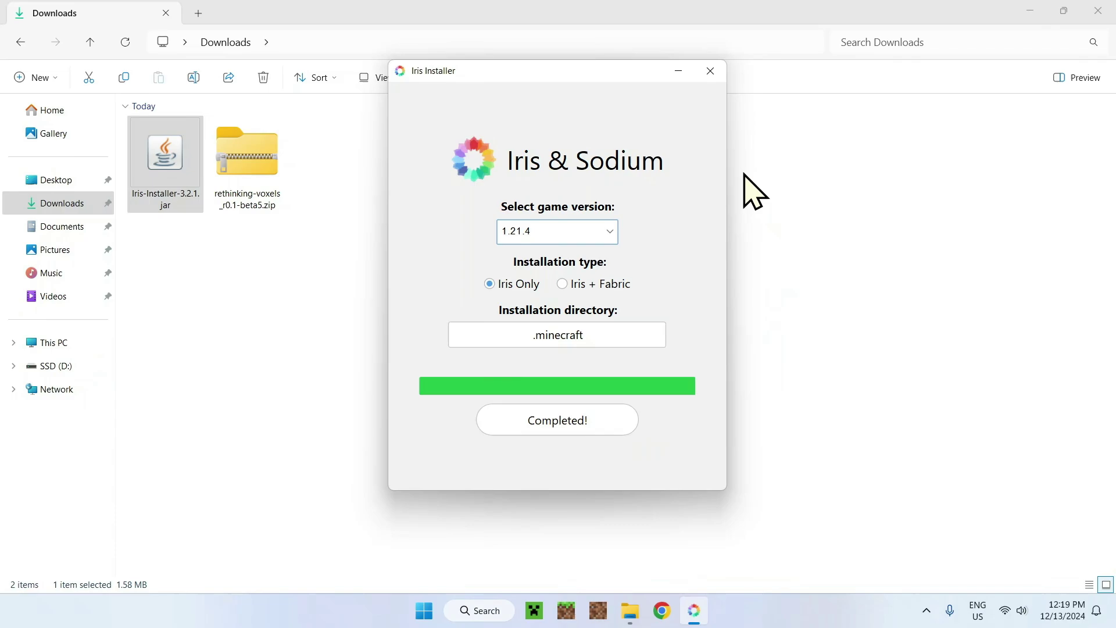
left_click(711, 71)
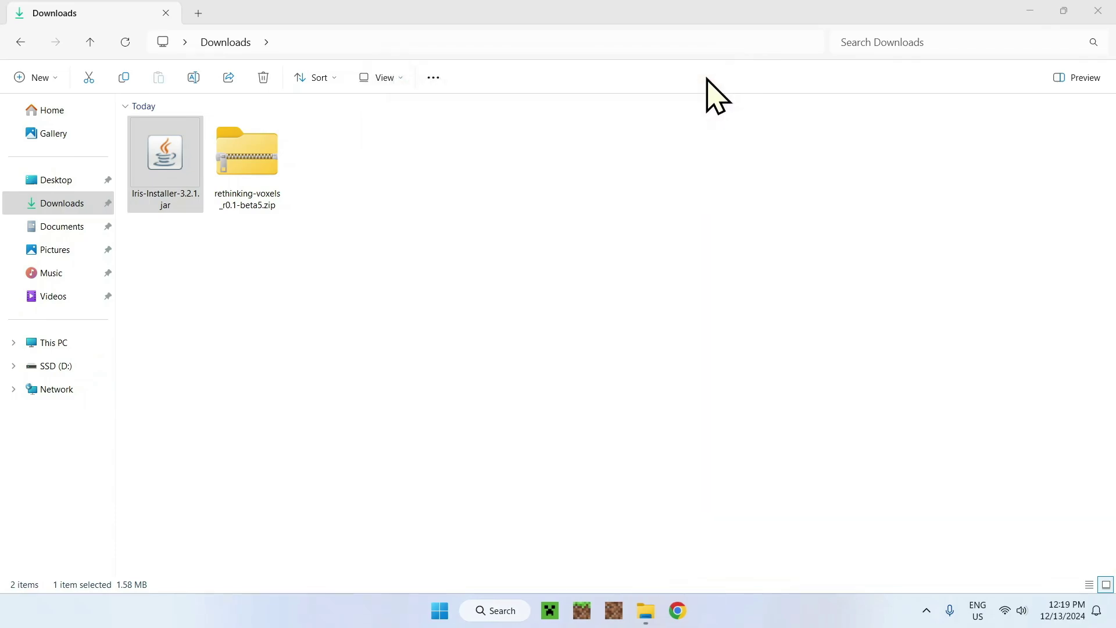
Switch to Minecraft Launcher, open the game folder of the Iris & Sodium for 1.21.4 installation, and enter its shaderpacks folder
left_click(550, 610)
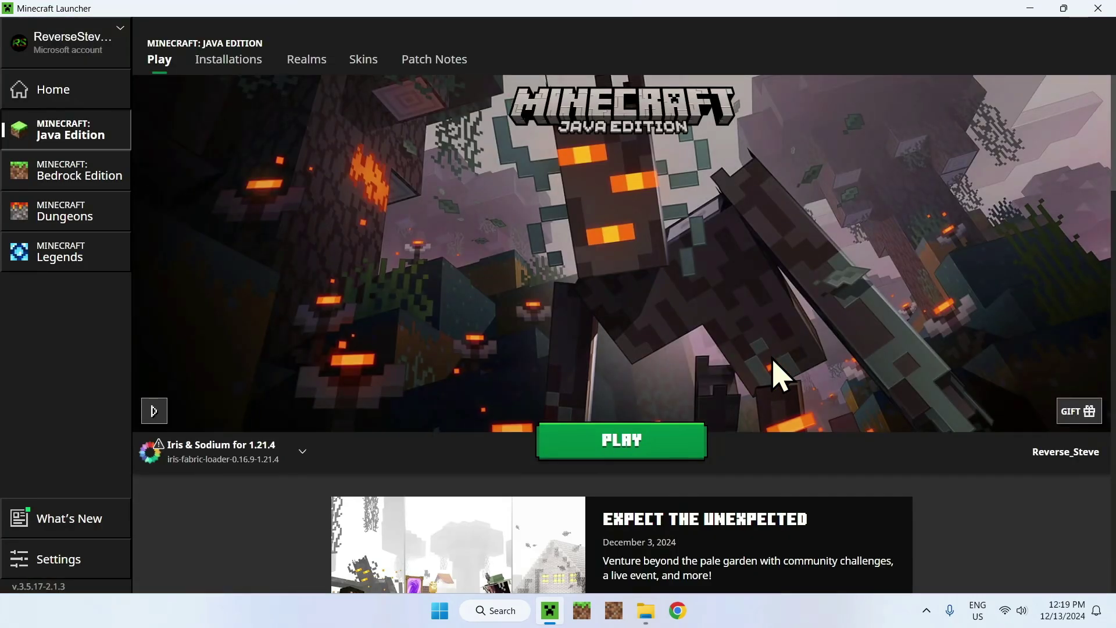
mouse_move(167, 452)
left_click(220, 83)
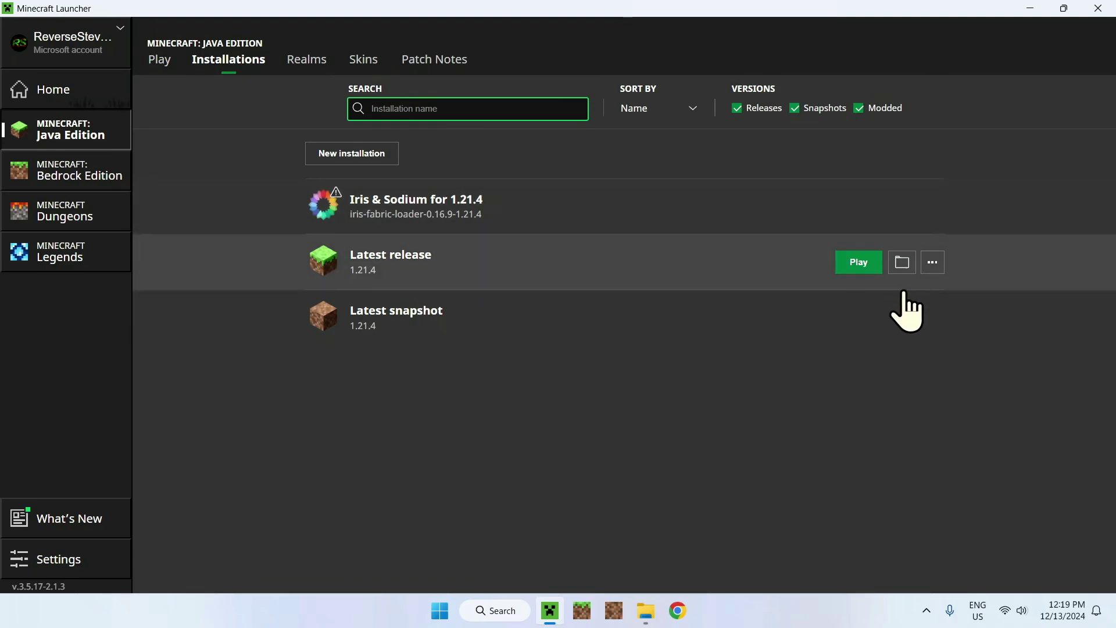
left_click(905, 211)
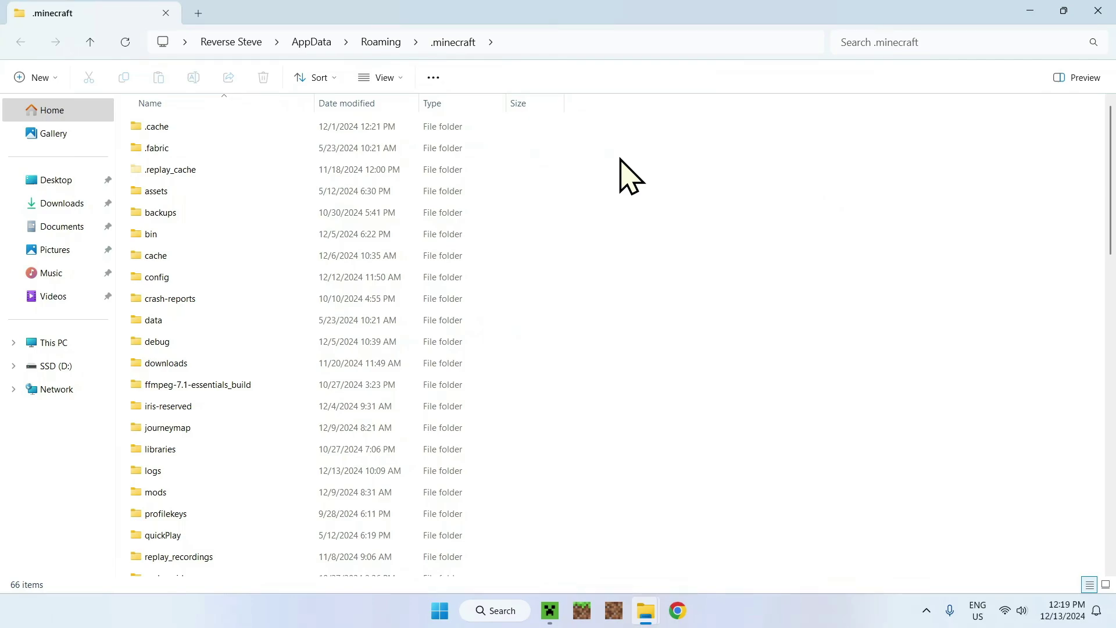
scroll(620, 158, "down", 2)
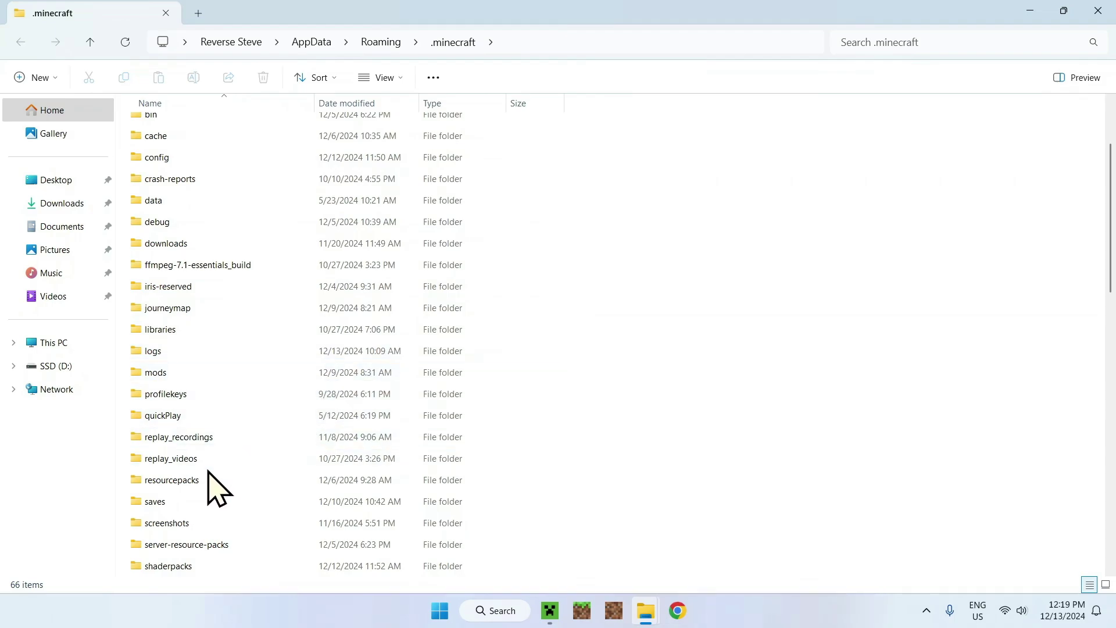
scroll(204, 456, "down", 2)
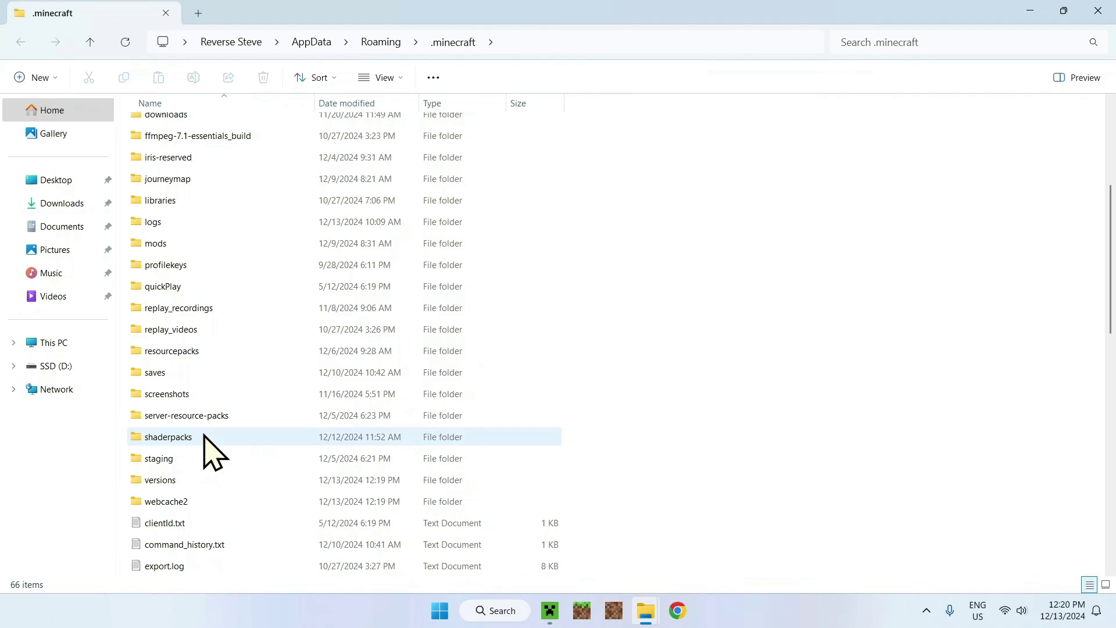
double_click(203, 436)
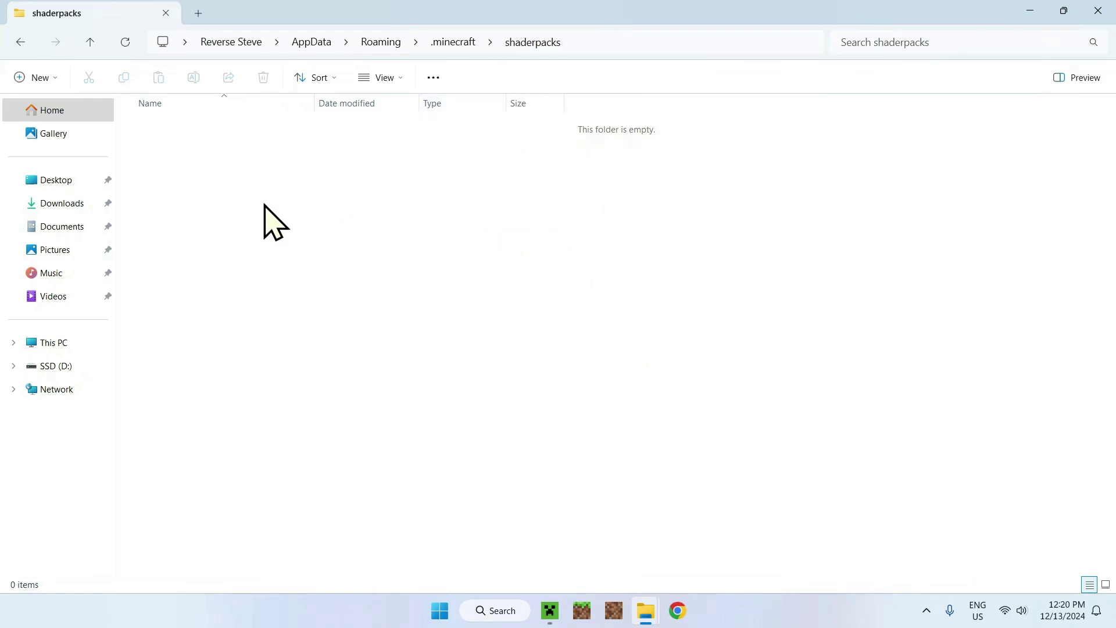
Copy rethinking-voxels_r0.1-beta5.zip from the Downloads folder into the .minecraft shaderpacks folder
left_click(90, 204)
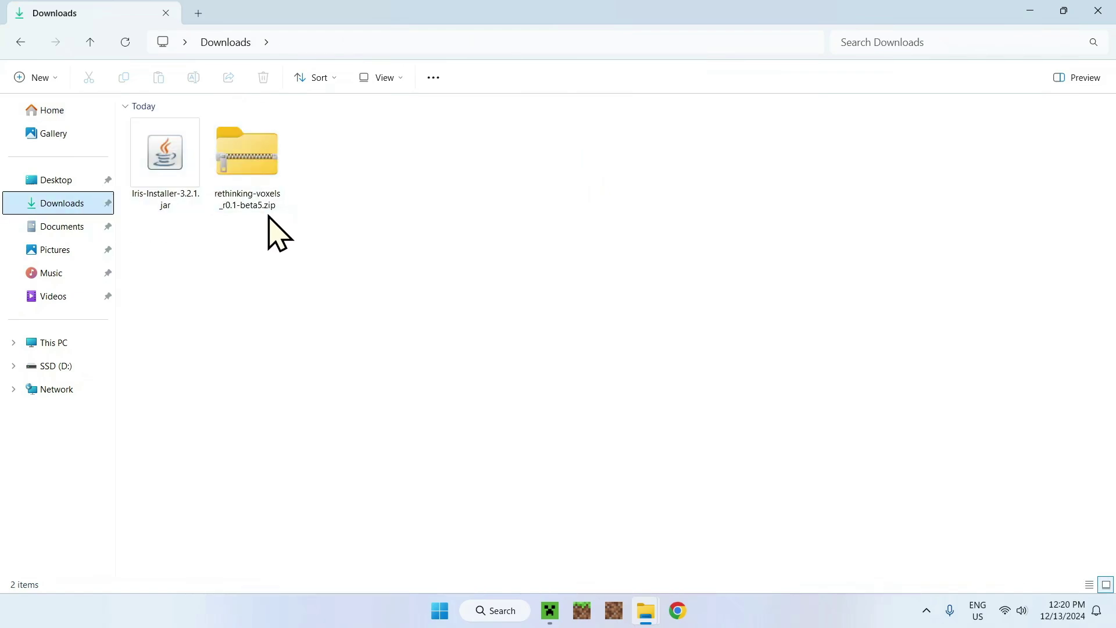
left_click(249, 185)
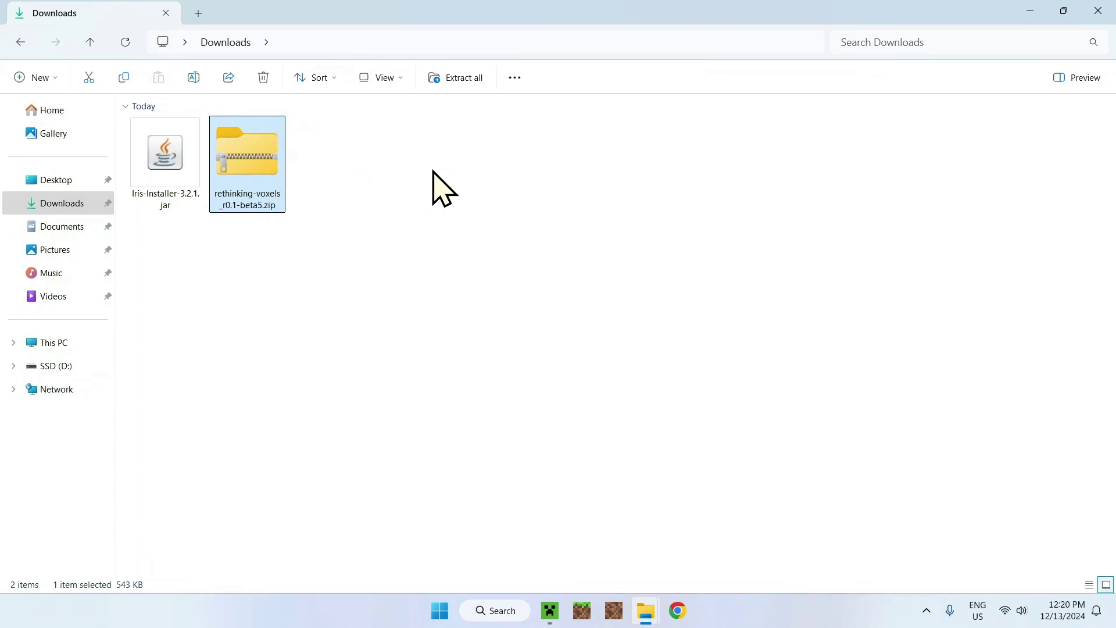
left_click(127, 82)
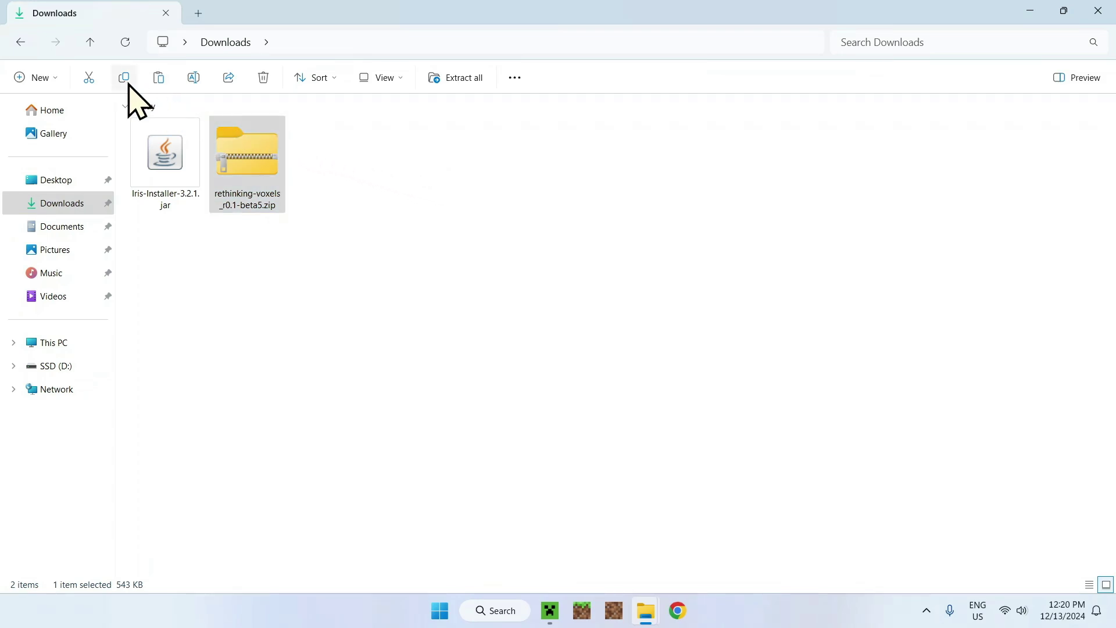
left_click(21, 42)
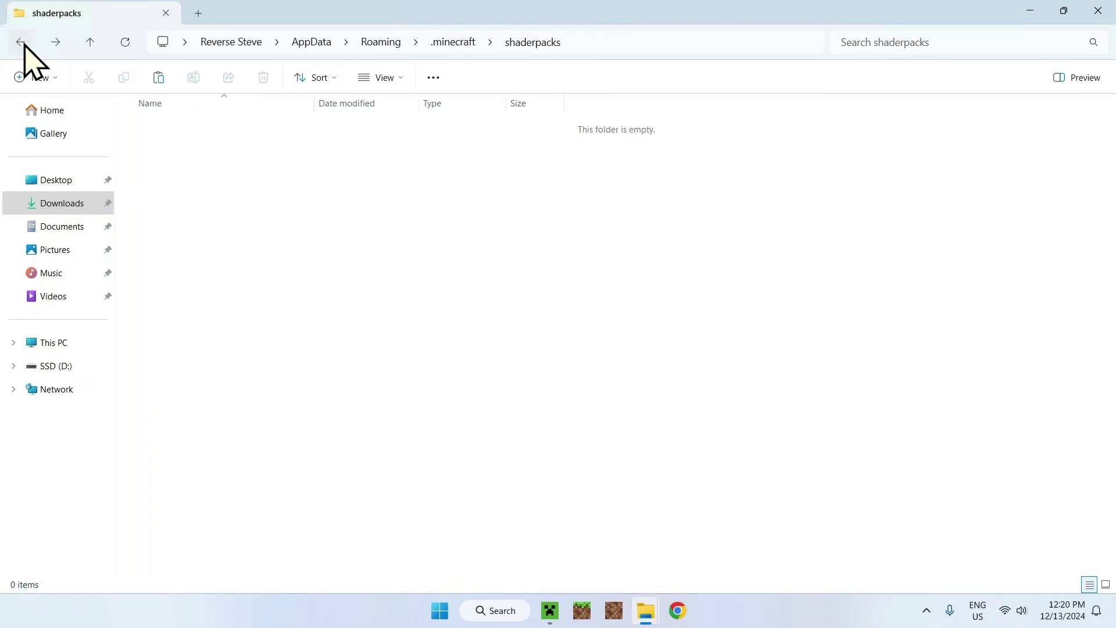
left_click(158, 77)
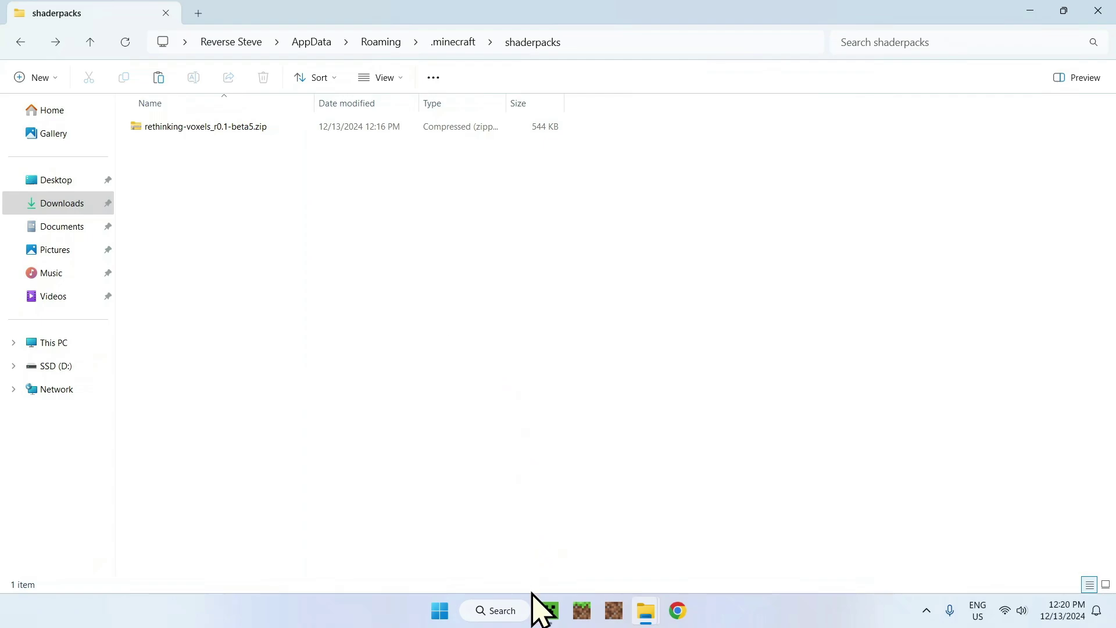
Return to Minecraft Launcher, start the game with Iris & Sodium for 1.21.4, and maximize the game window
left_click(539, 618)
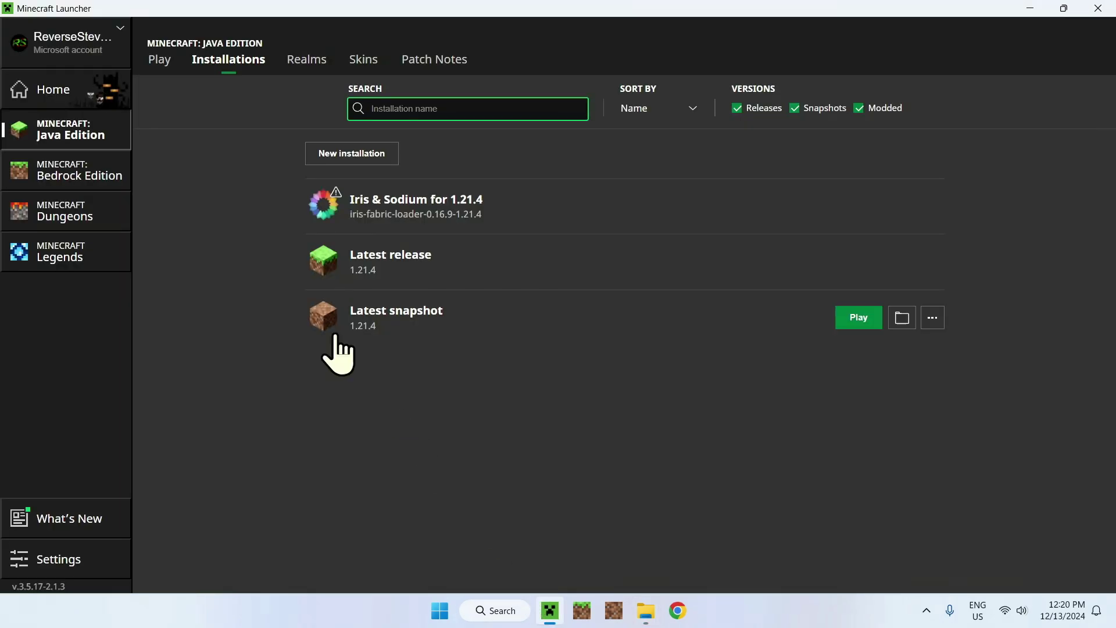
left_click(159, 63)
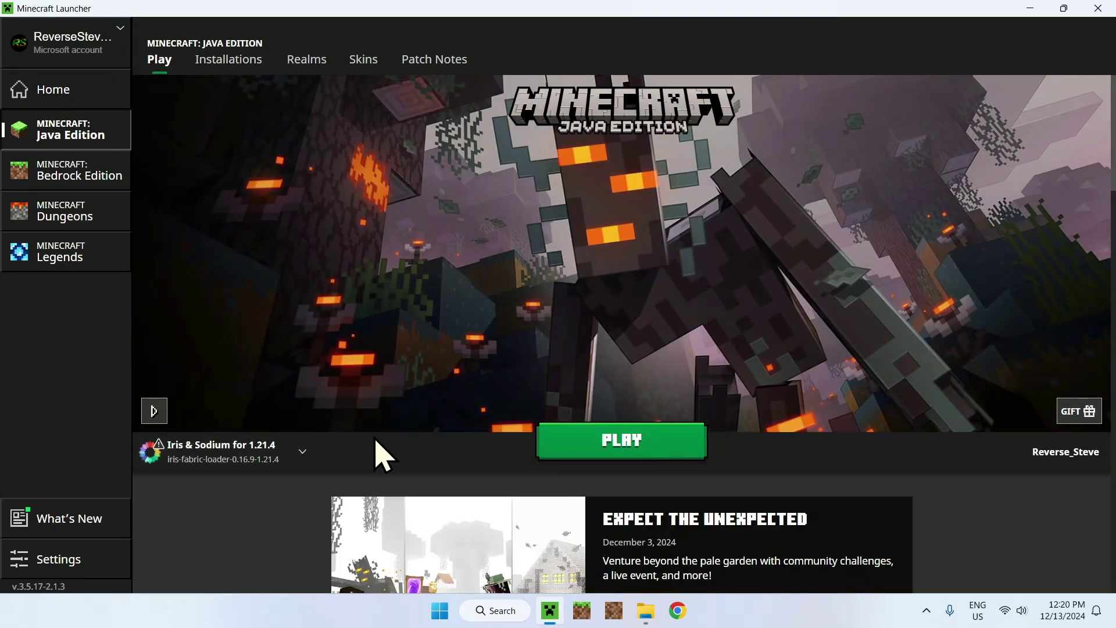
left_click(620, 453)
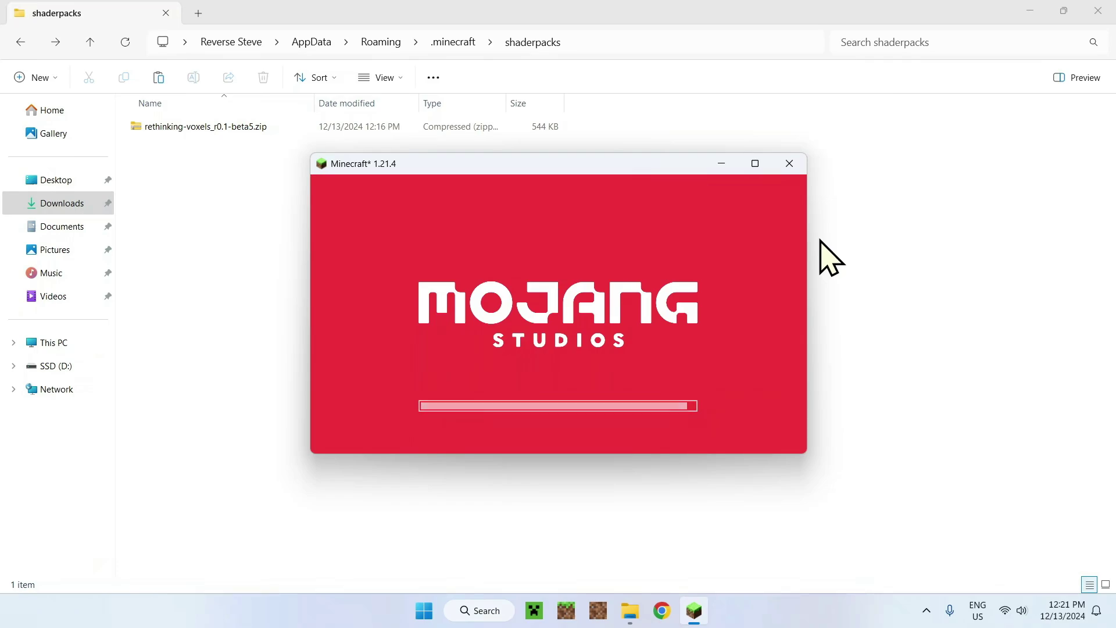
left_click(755, 164)
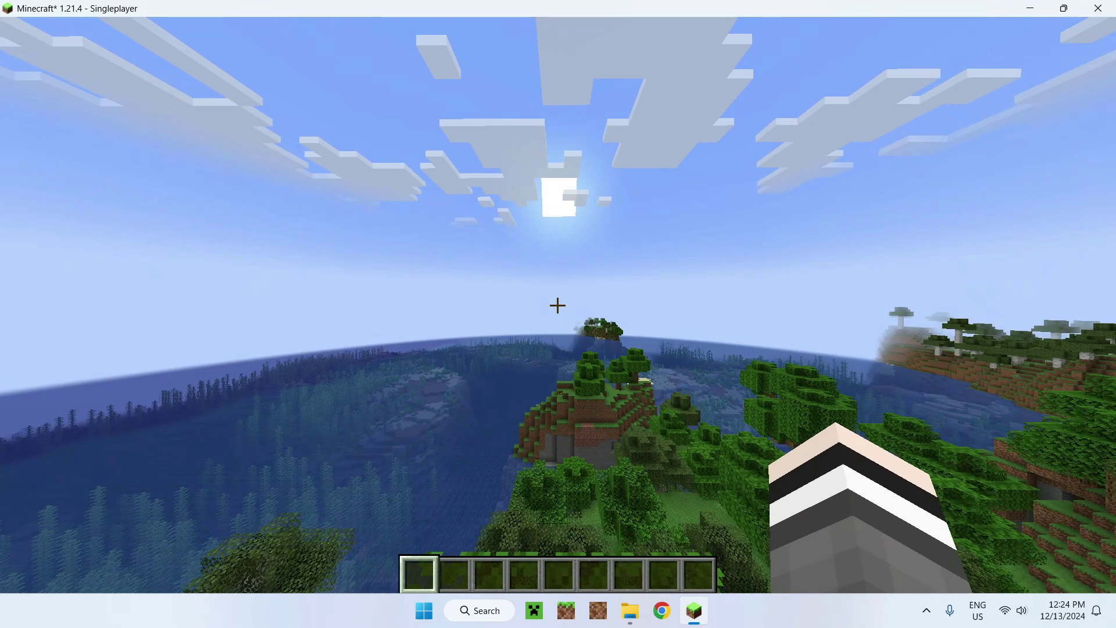
Select and apply the rethinking-voxels_r0.1-beta5.zip shader pack in the game's video settings
key("Escape")
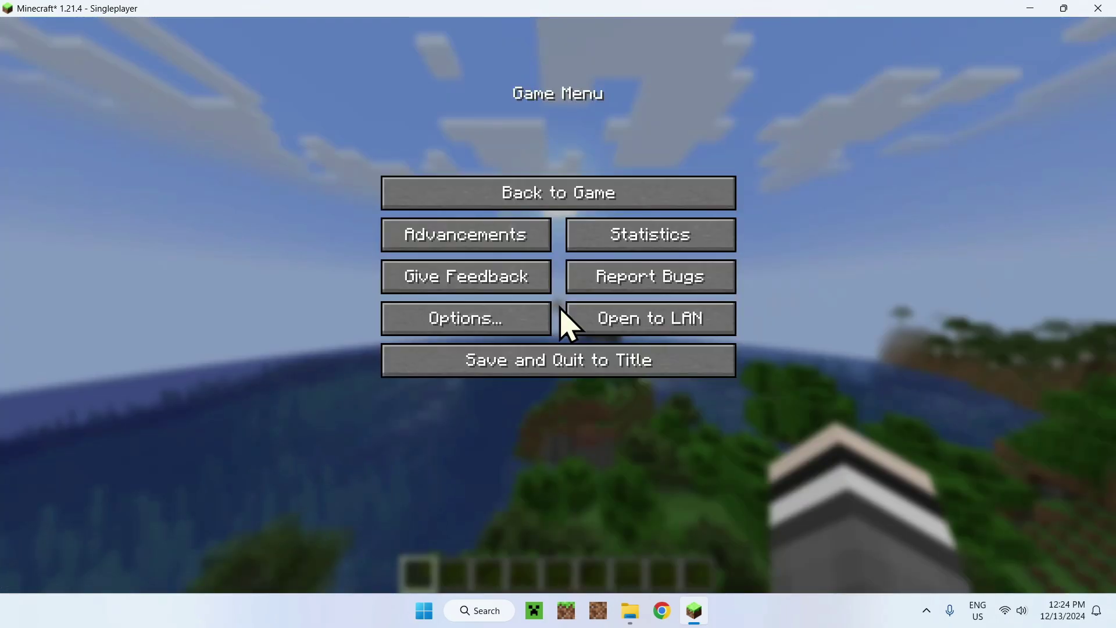
left_click(463, 320)
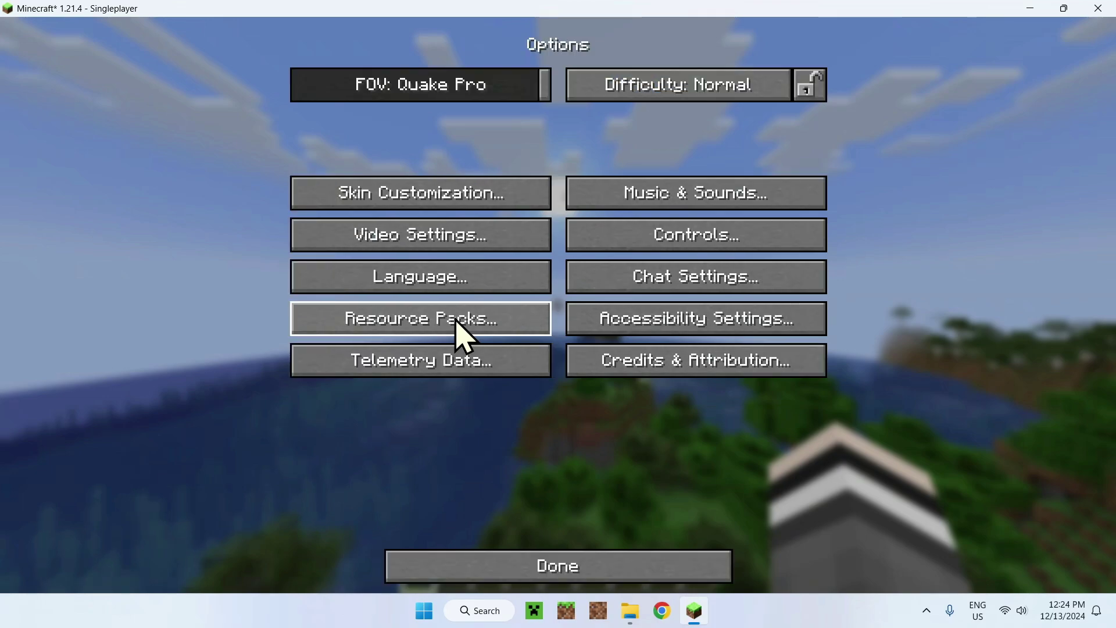
left_click(416, 235)
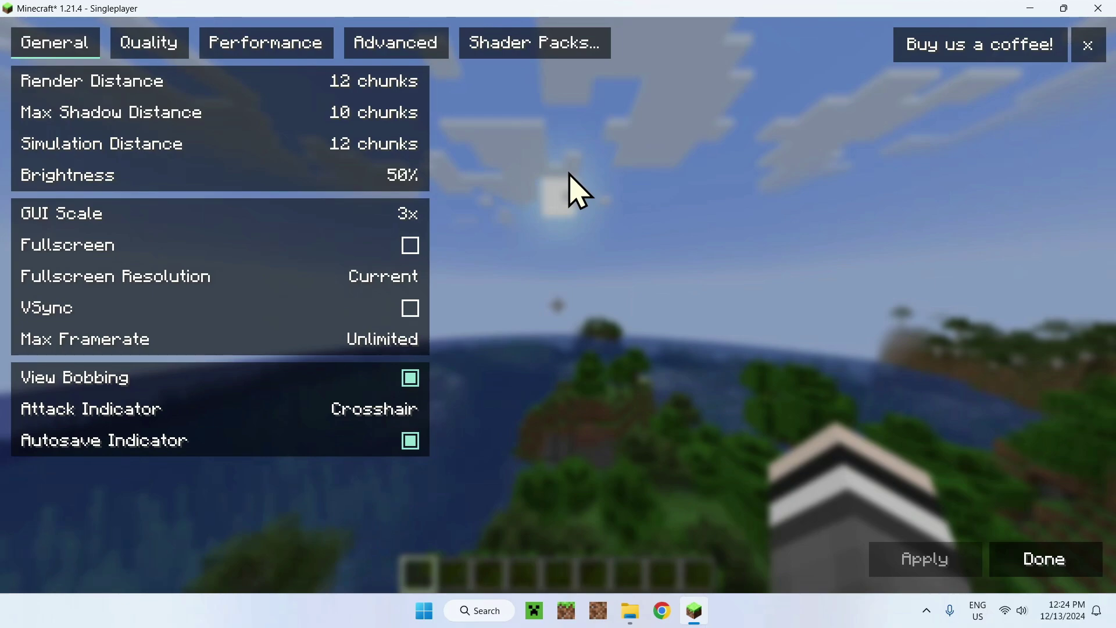
left_click(524, 55)
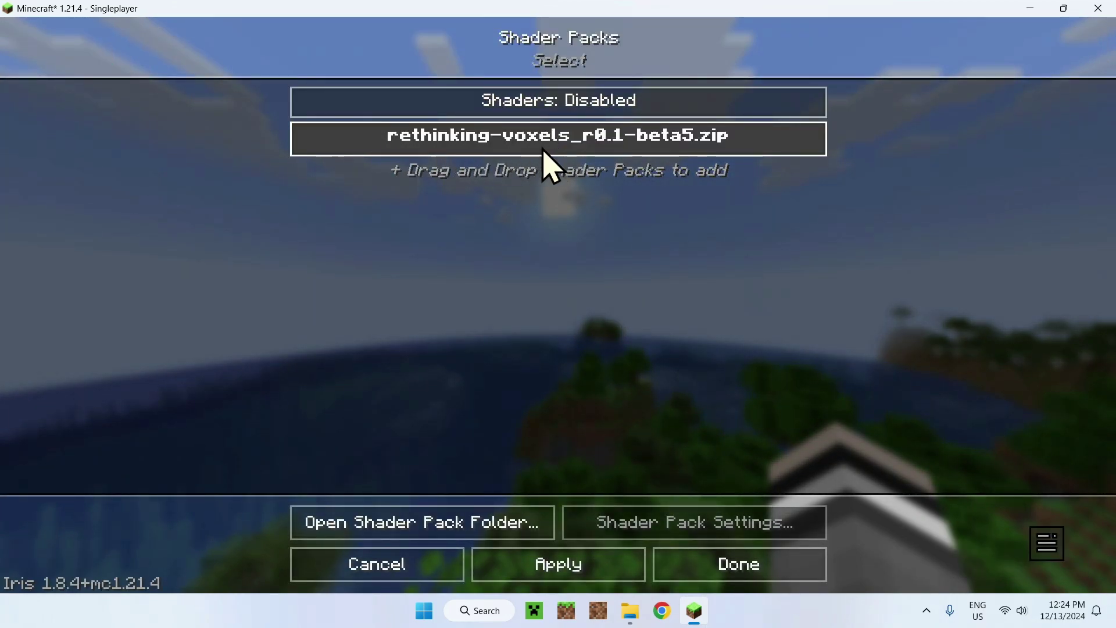
left_click(562, 144)
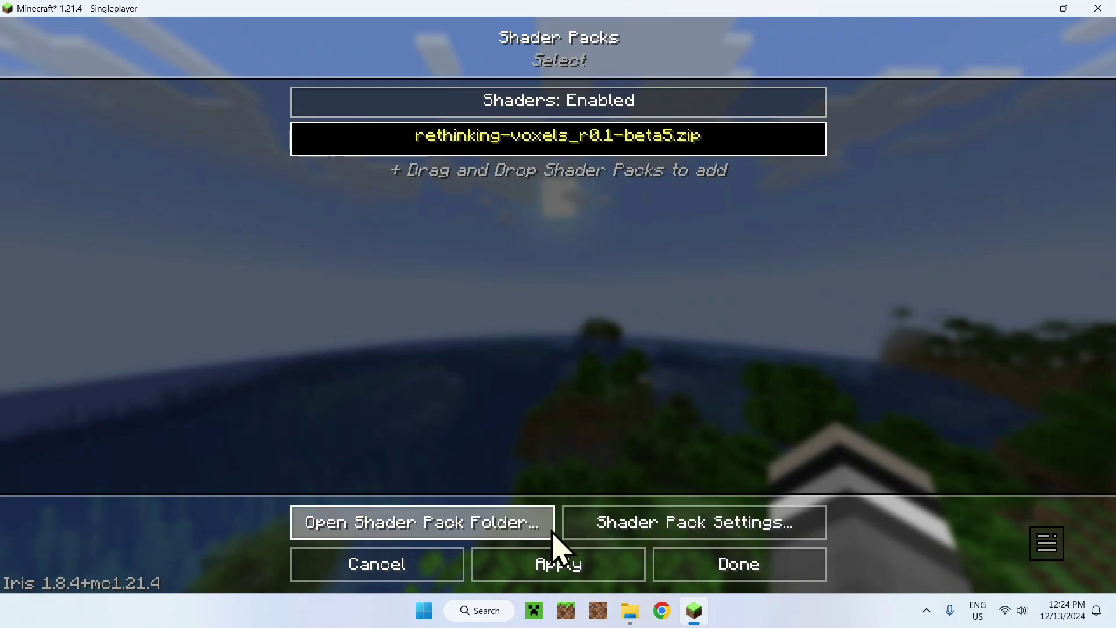
left_click(550, 570)
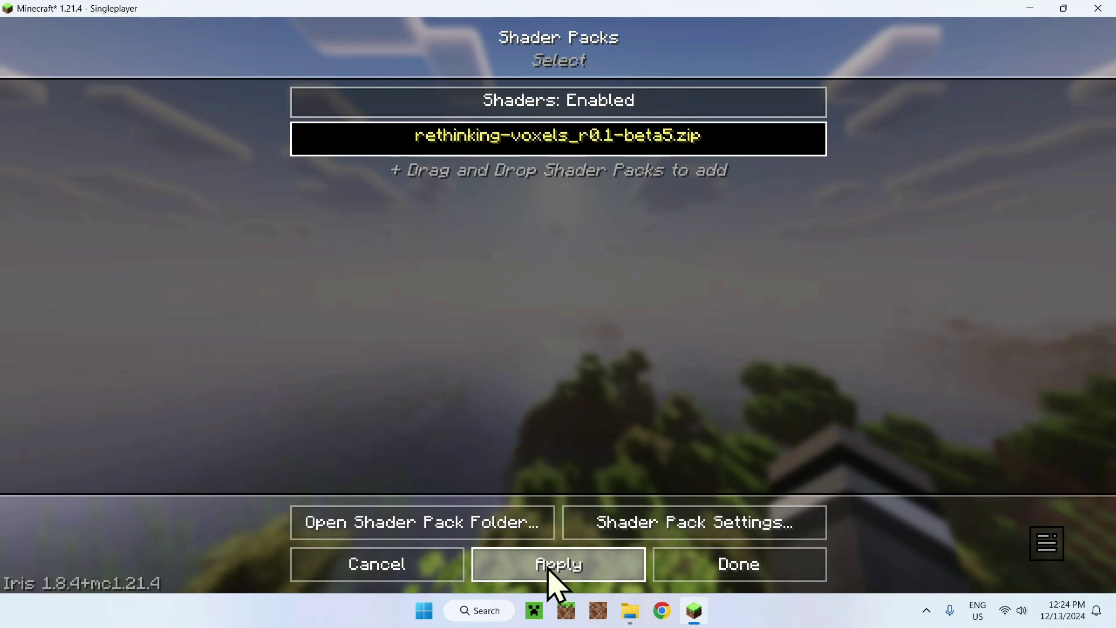
left_click(734, 576)
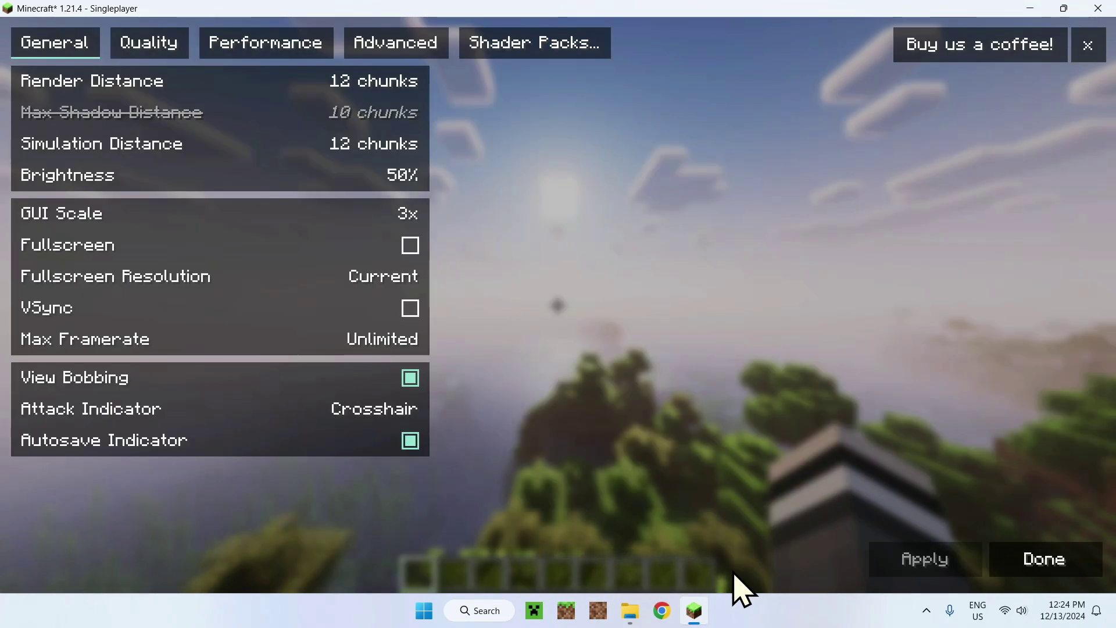
Return to the world and view the shaders from the third-person back and front cameras
key("Escape")
key("Escape")
key("Escape")
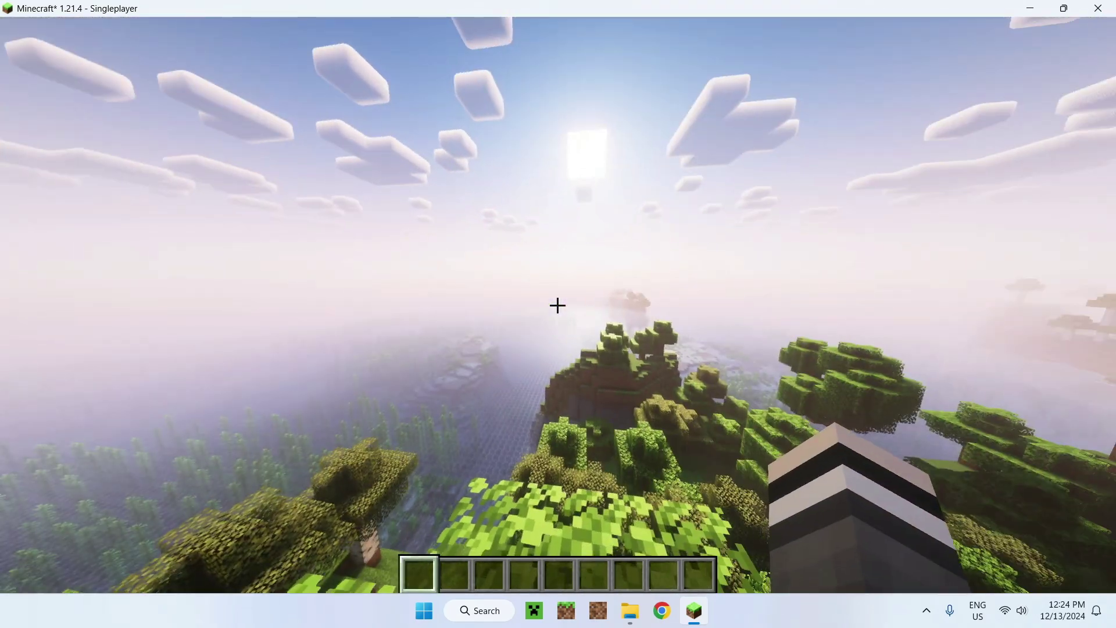
key("F5")
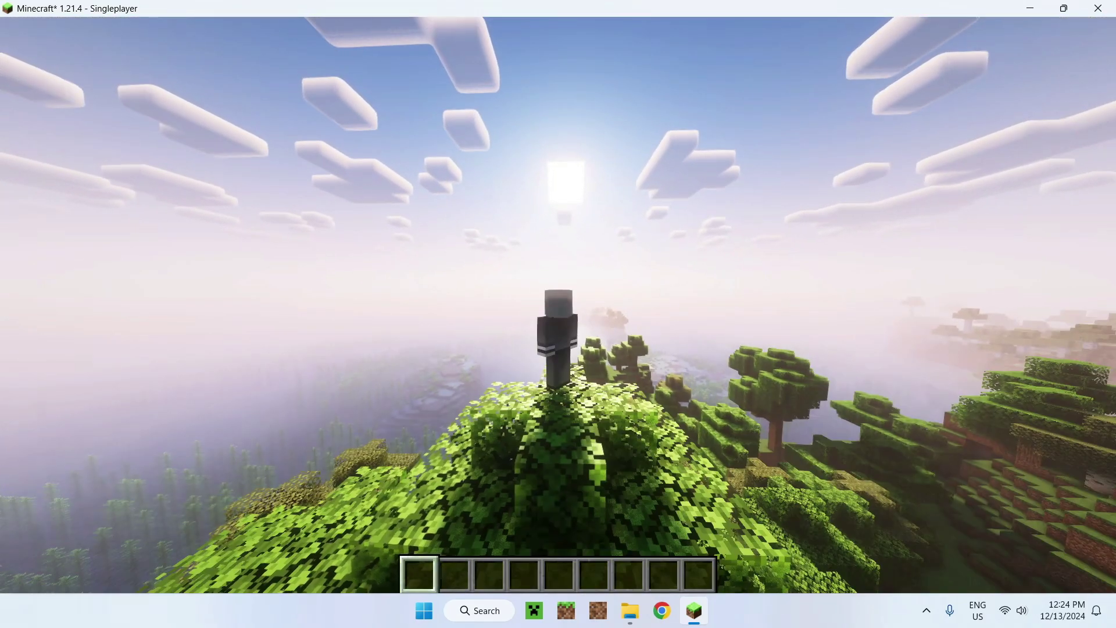
key("F5")
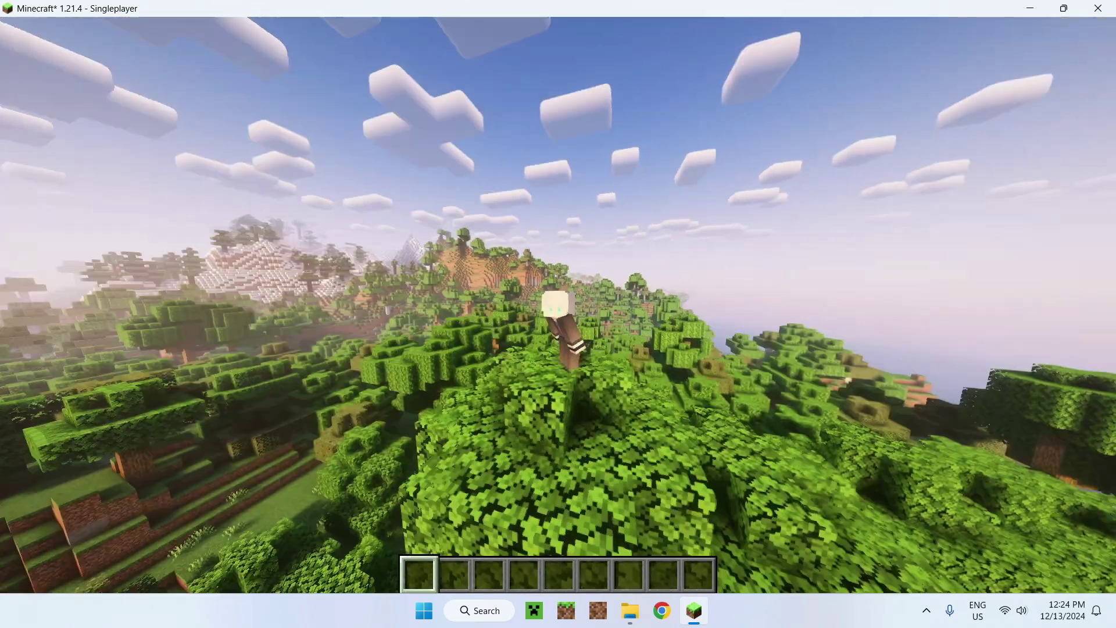